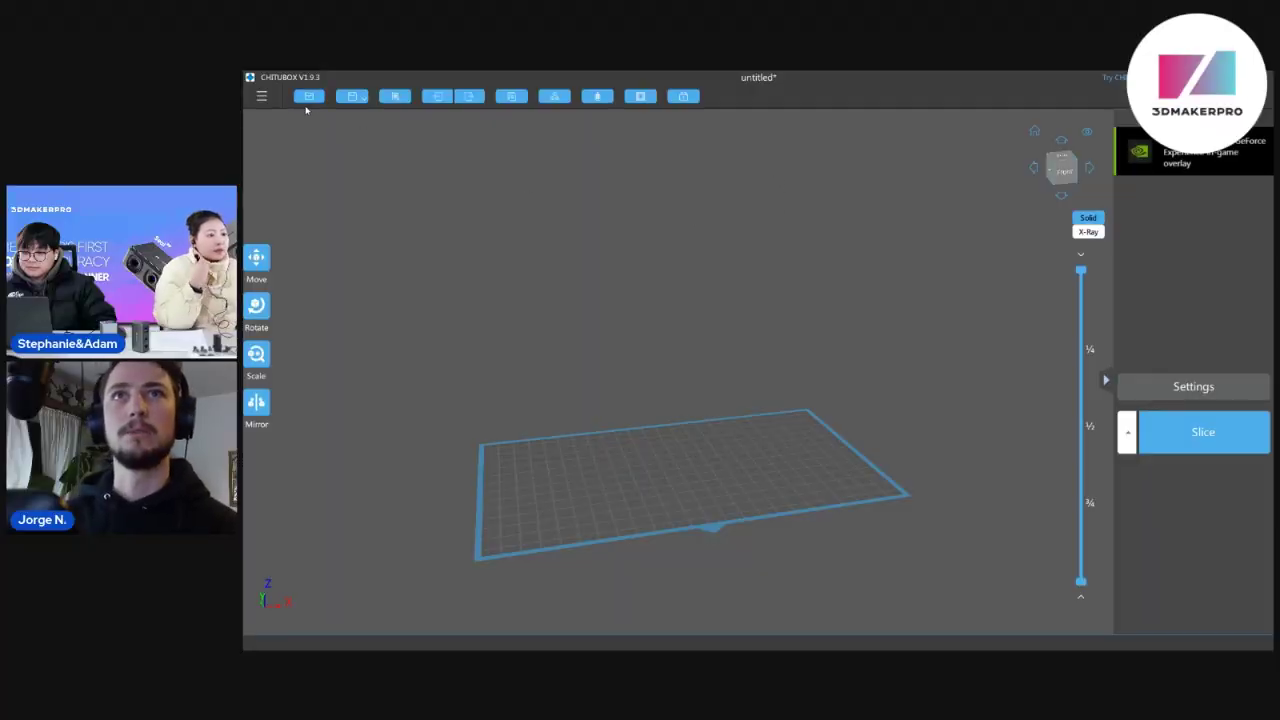
{"action": "left_click", "coordinate": [308, 96]}
{"action": "left_click_drag", "start_coordinate": [480, 80], "coordinate": [534, 0]}
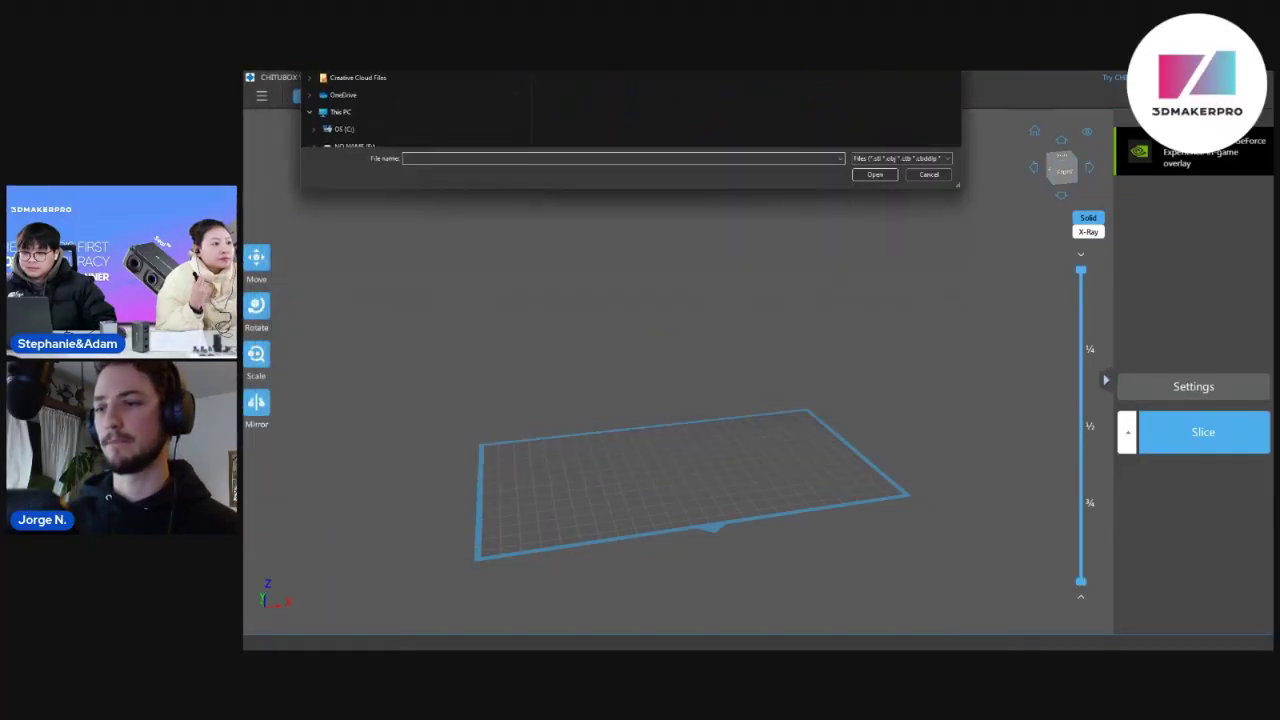
{"action": "key", "text": "Escape"}
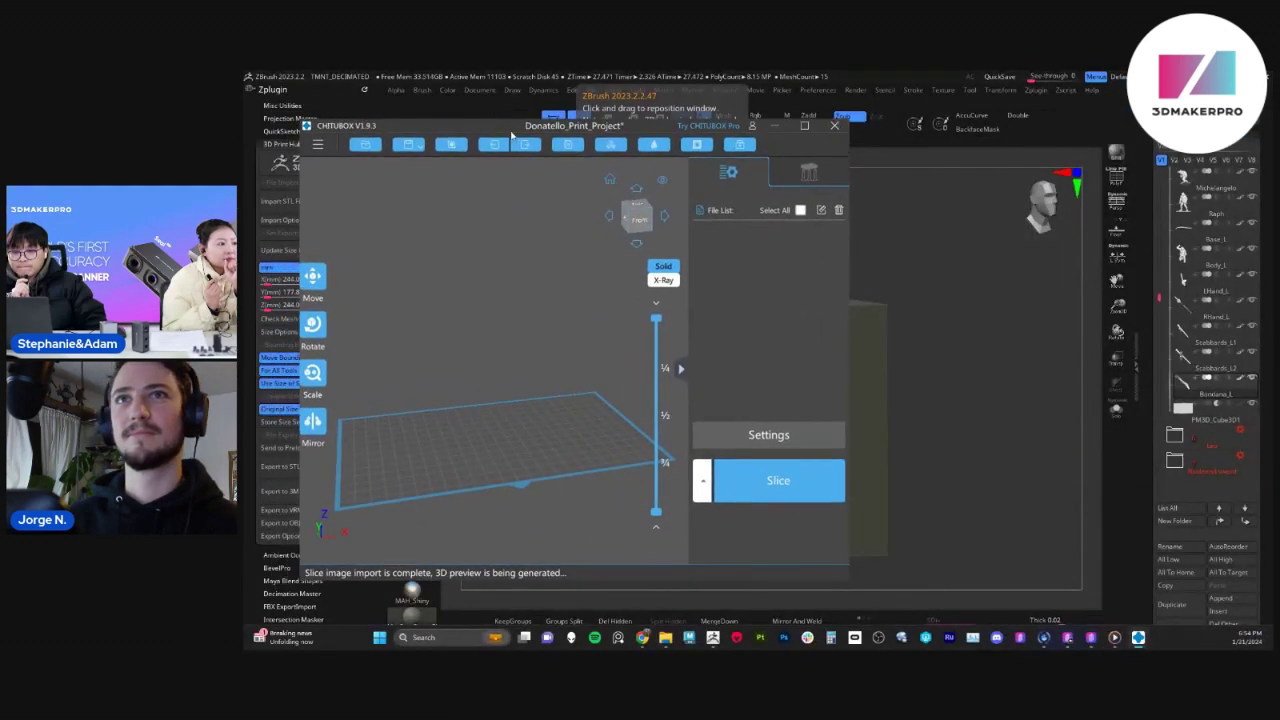
{"action": "left_click_drag", "start_coordinate": [469, 126], "coordinate": [582, 122]}
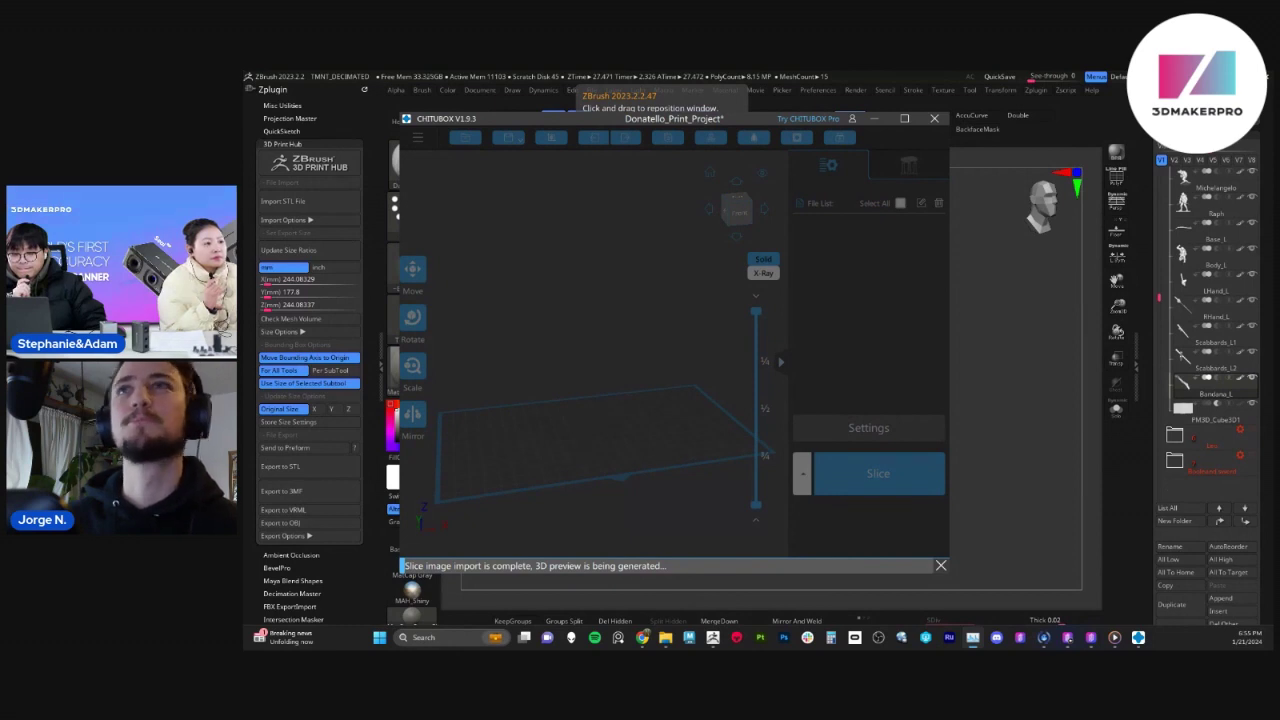
{"action": "key", "text": "alt+Tab"}
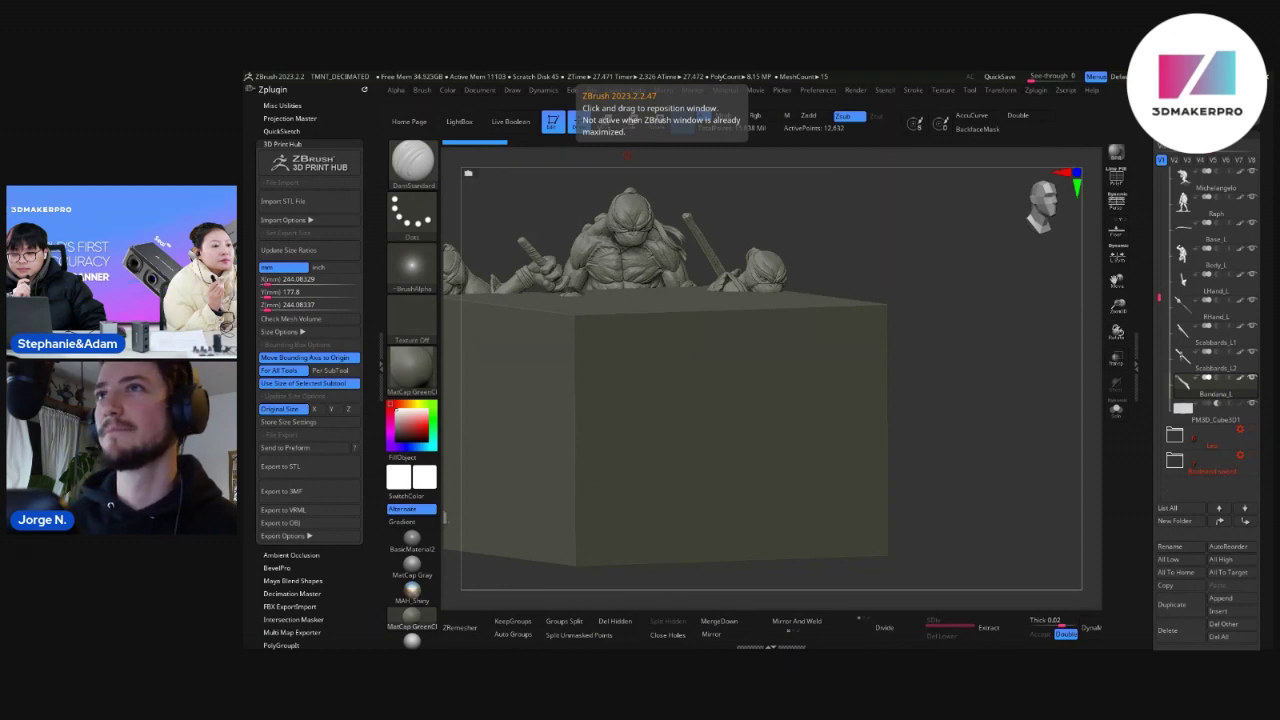
{"action": "left_click_drag", "start_coordinate": [400, 72], "coordinate": [641, 124]}
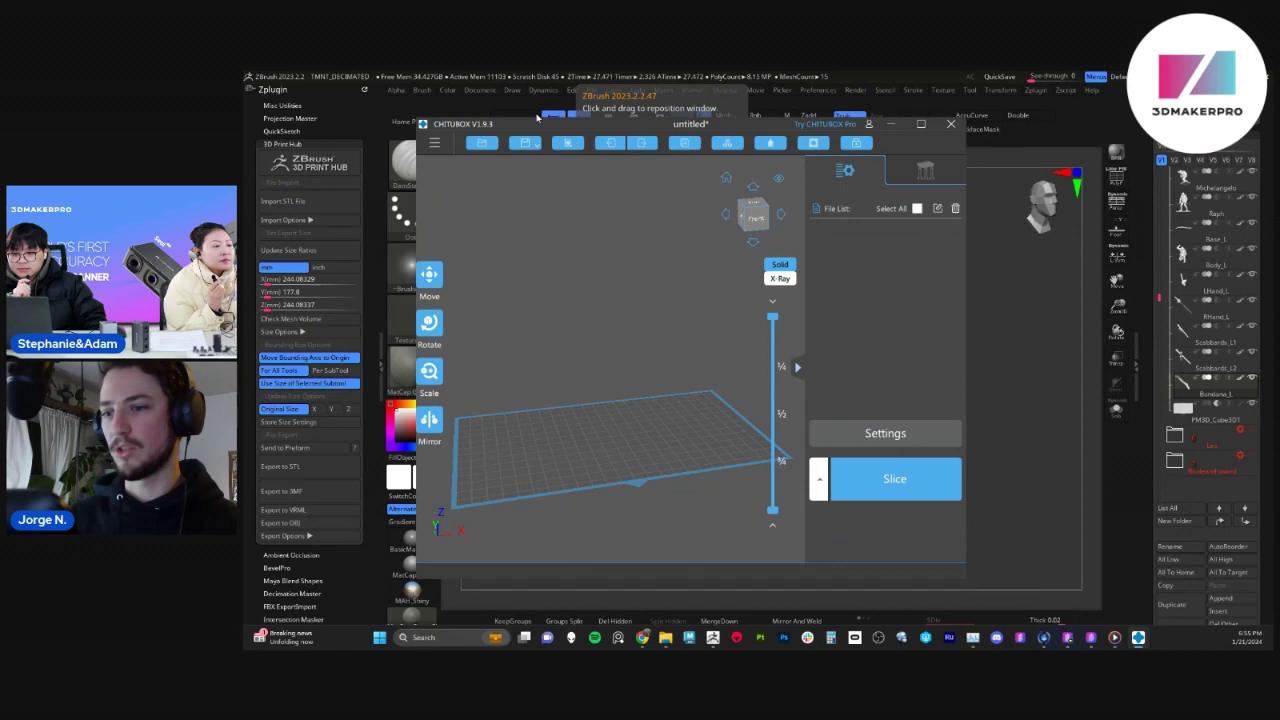
{"action": "left_click_drag", "start_coordinate": [498, 130], "coordinate": [355, 98]}
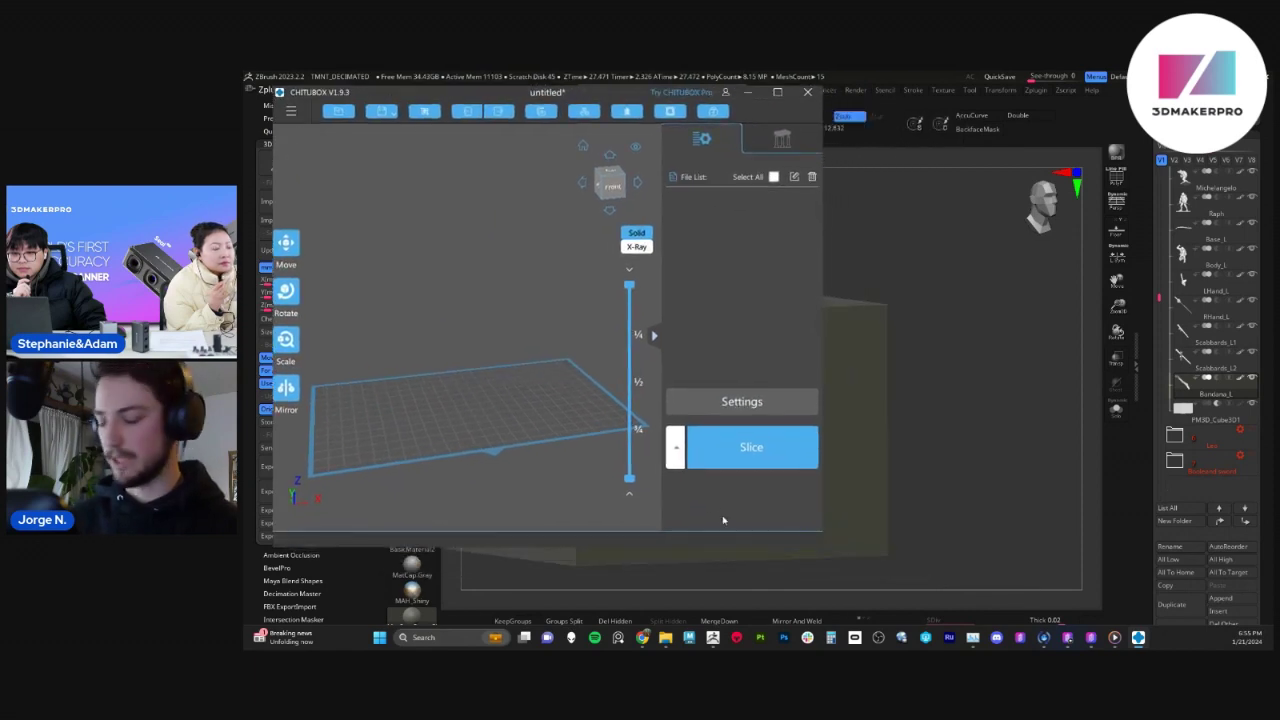
{"action": "left_click", "coordinate": [823, 551]}
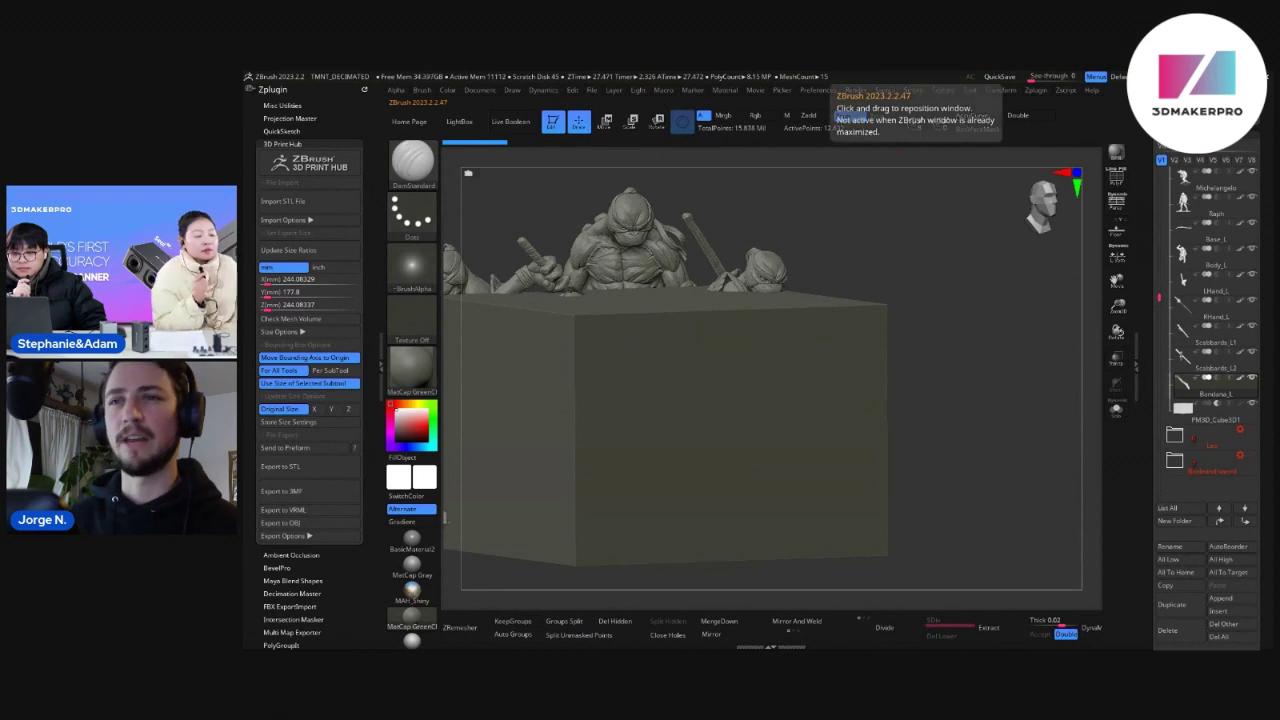
Switch back to CHITUBOX, enlarge its window and open the Donatello_Print_Project file
{"action": "key", "text": "alt+Tab"}
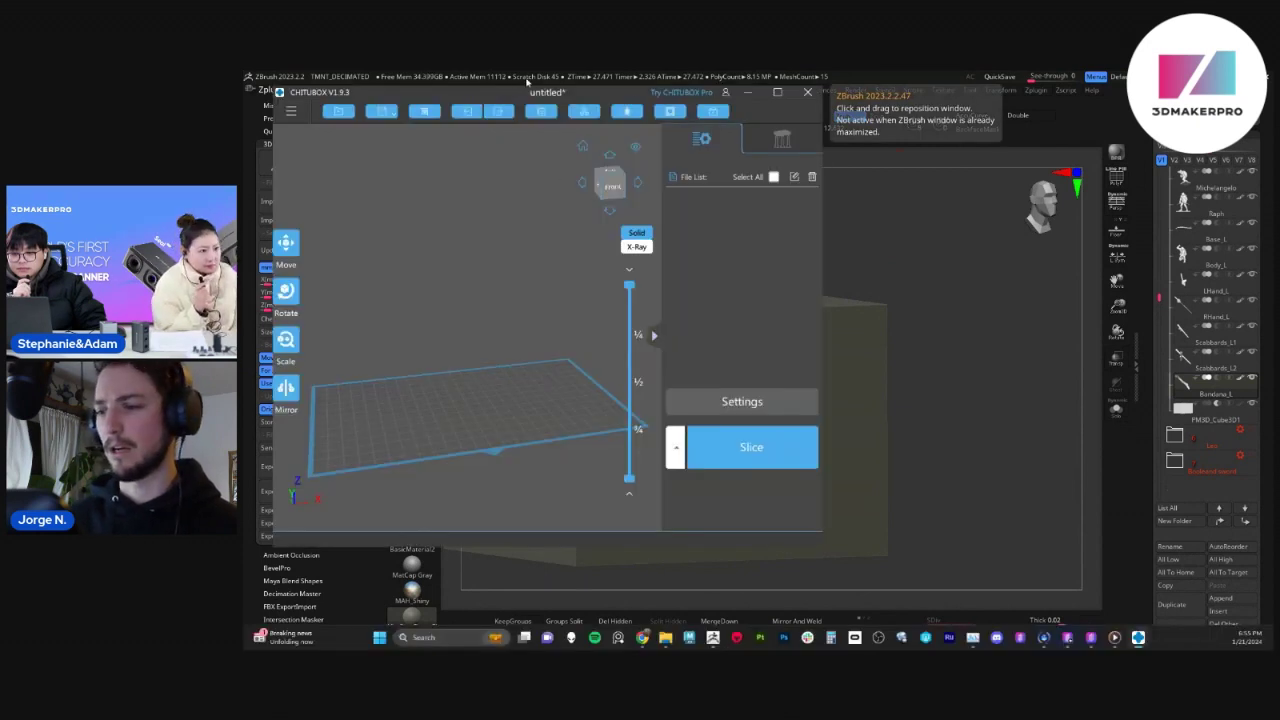
{"action": "mouse_move", "coordinate": [498, 96]}
{"action": "left_mouse_down"}
{"action": "mouse_move", "coordinate": [516, 95]}
{"action": "mouse_move", "coordinate": [504, 95]}
{"action": "left_mouse_up"}
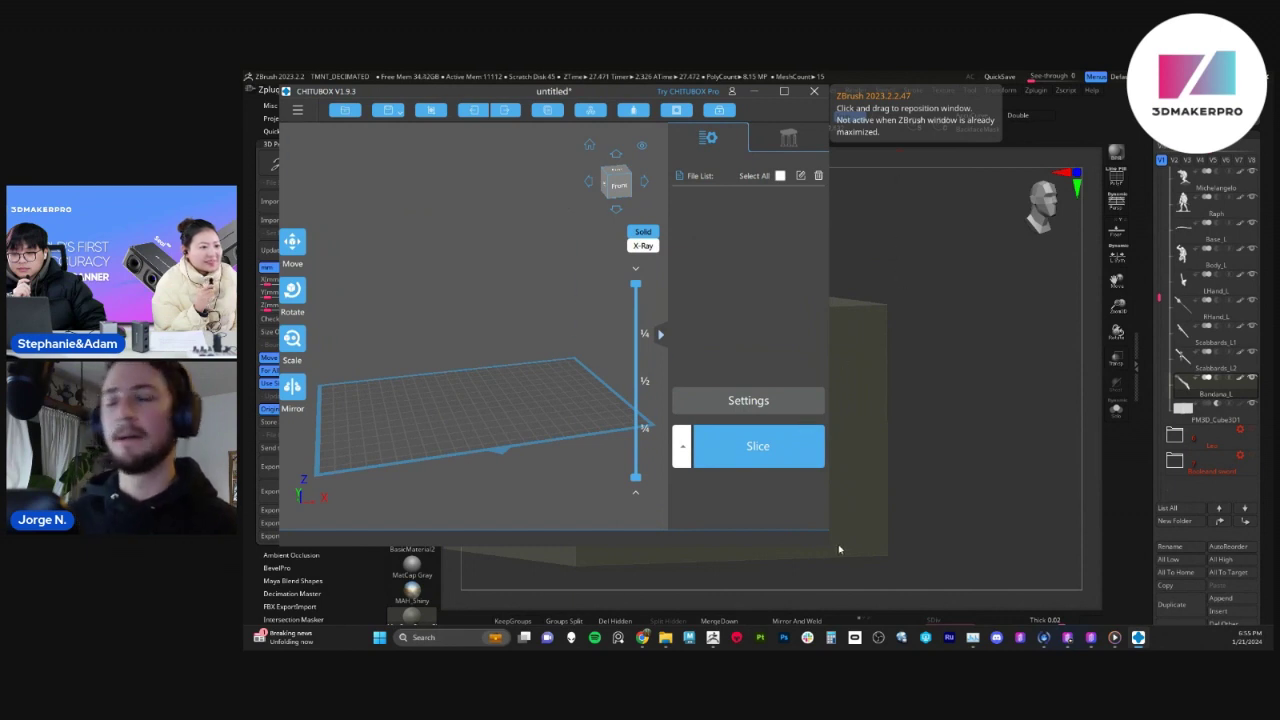
{"action": "left_click_drag", "start_coordinate": [829, 546], "coordinate": [1200, 566]}
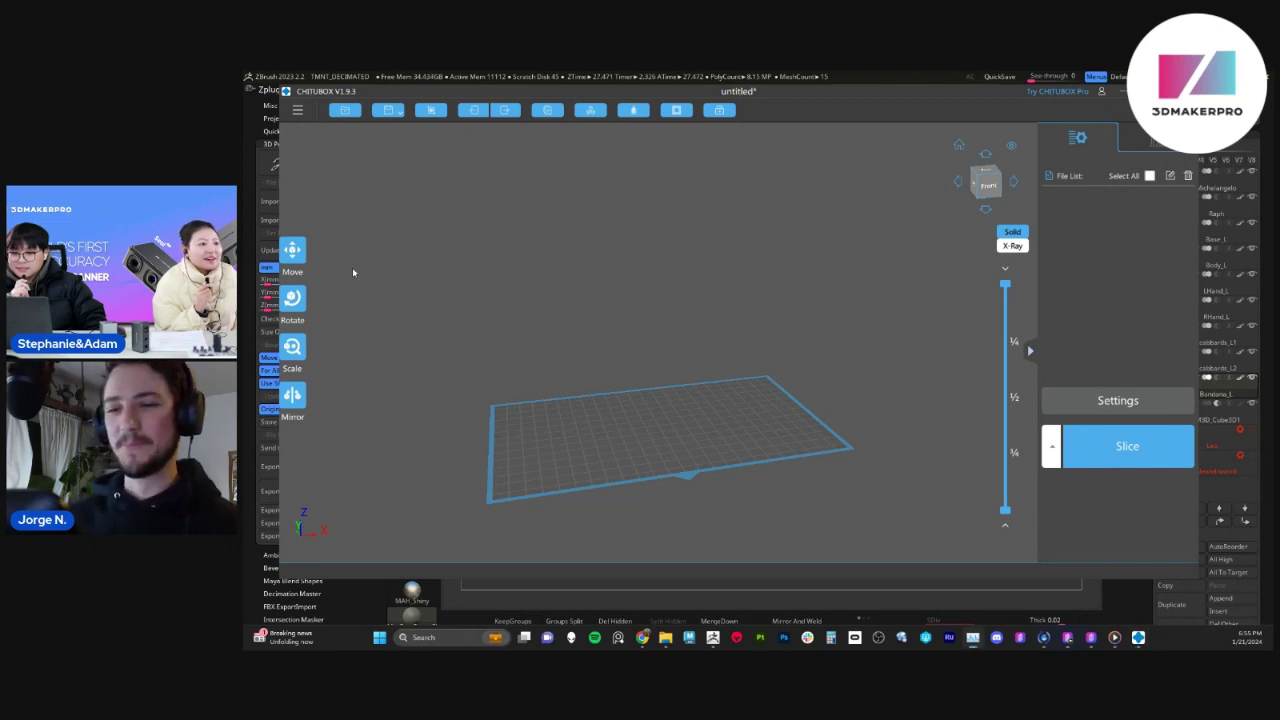
{"action": "left_click", "coordinate": [344, 110]}
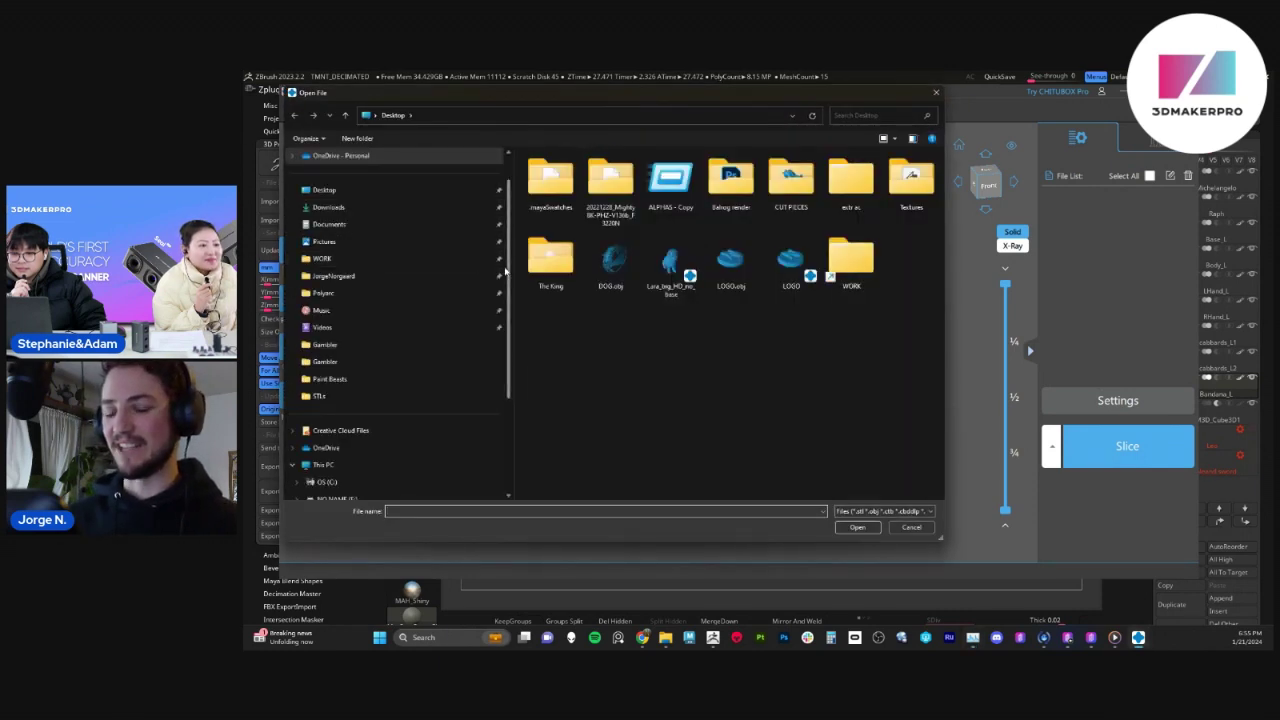
{"action": "left_click_drag", "start_coordinate": [428, 97], "coordinate": [545, 72]}
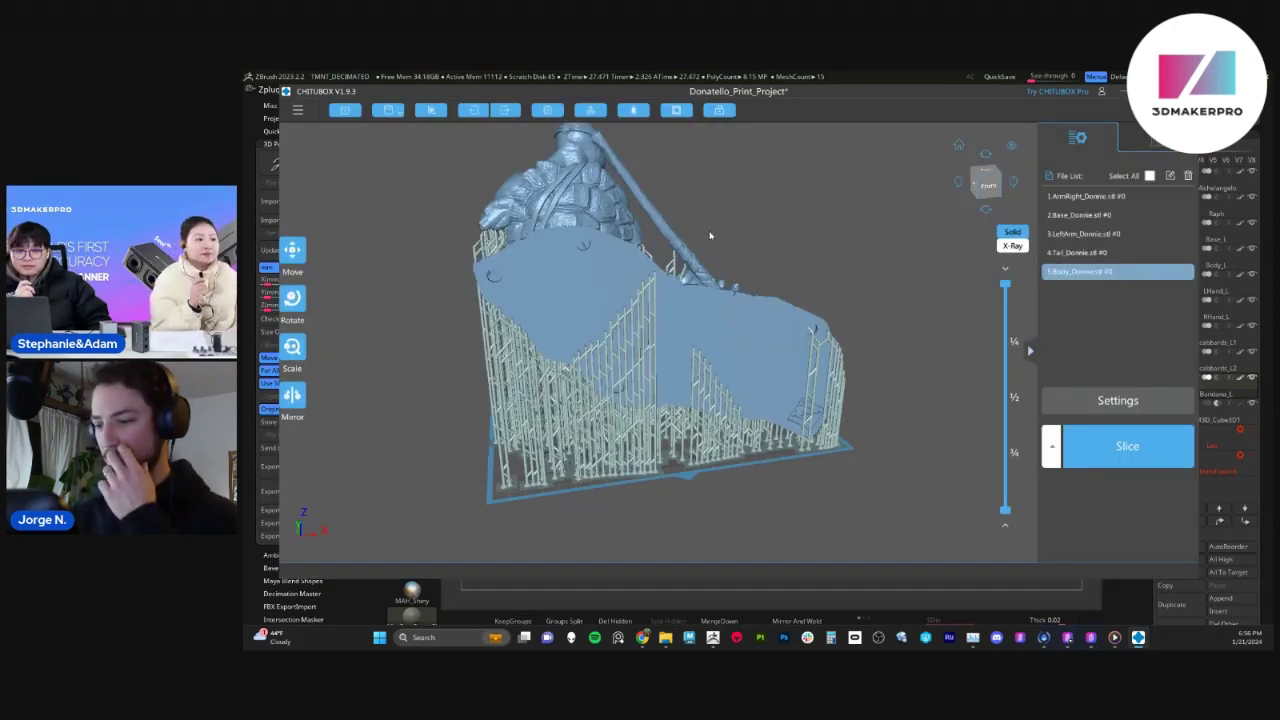
Examine the supported Donatello body, arms, tail and base on the build plate from several angles
{"action": "right_click_drag", "start_coordinate": [711, 236], "coordinate": [584, 231]}
{"action": "middle_click_drag", "start_coordinate": [584, 231], "coordinate": [583, 247]}
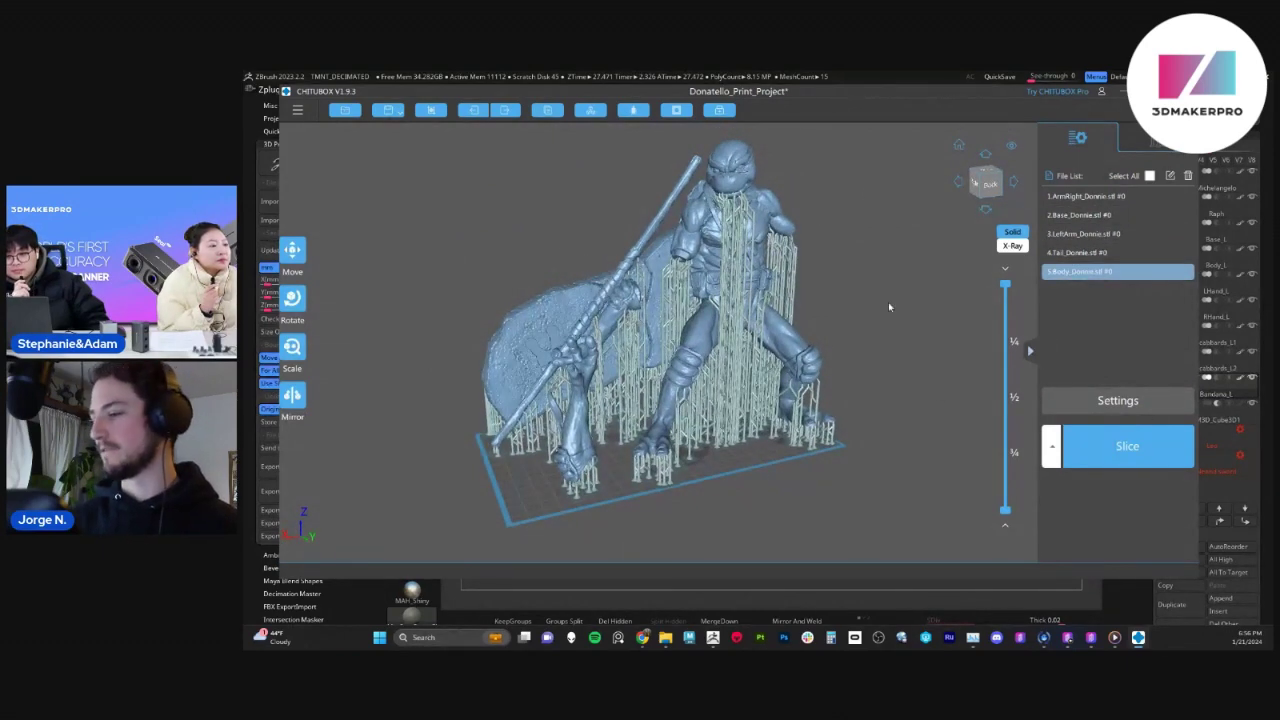
{"action": "right_click_drag", "start_coordinate": [888, 302], "coordinate": [843, 272]}
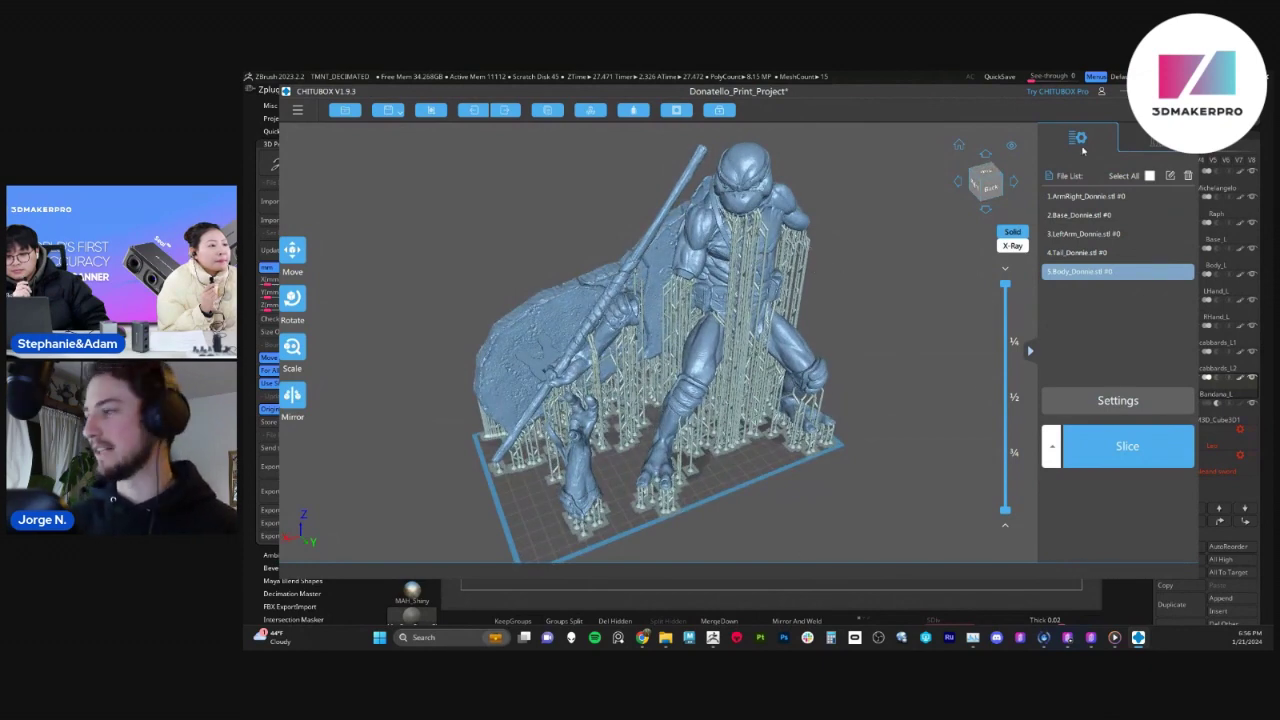
{"action": "left_click", "coordinate": [1152, 91]}
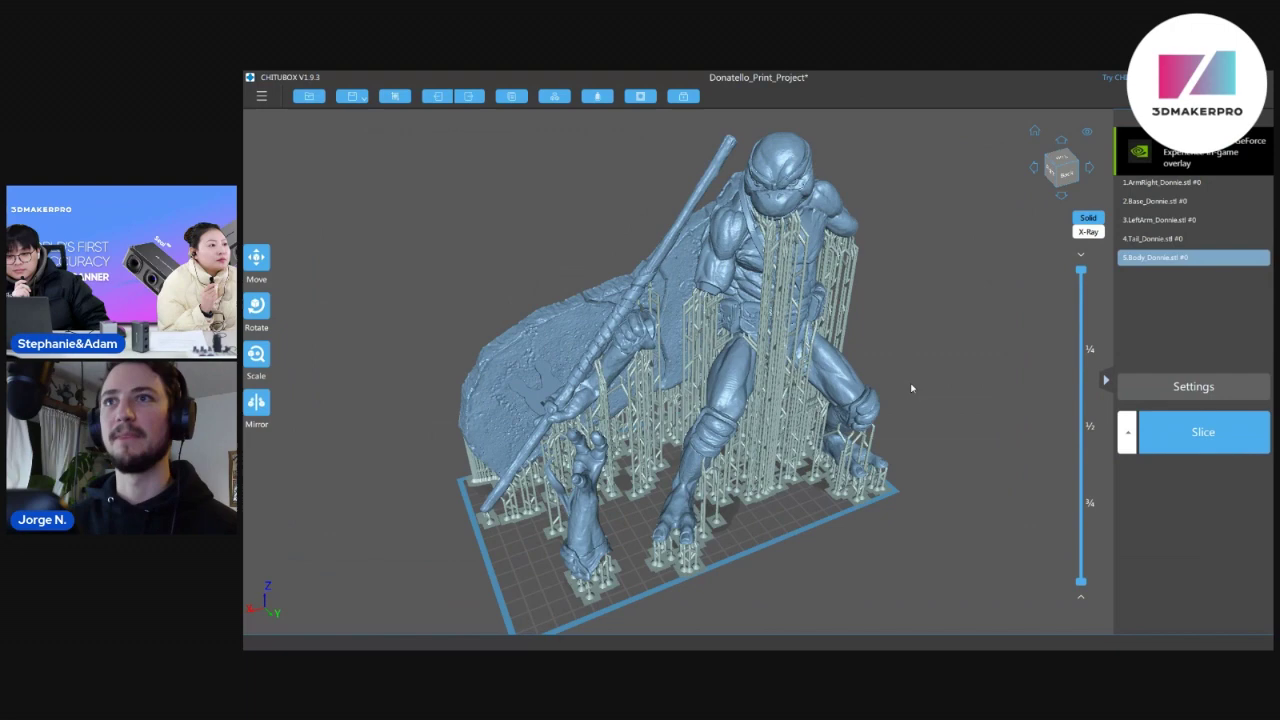
{"action": "right_click_drag", "start_coordinate": [911, 388], "coordinate": [946, 371]}
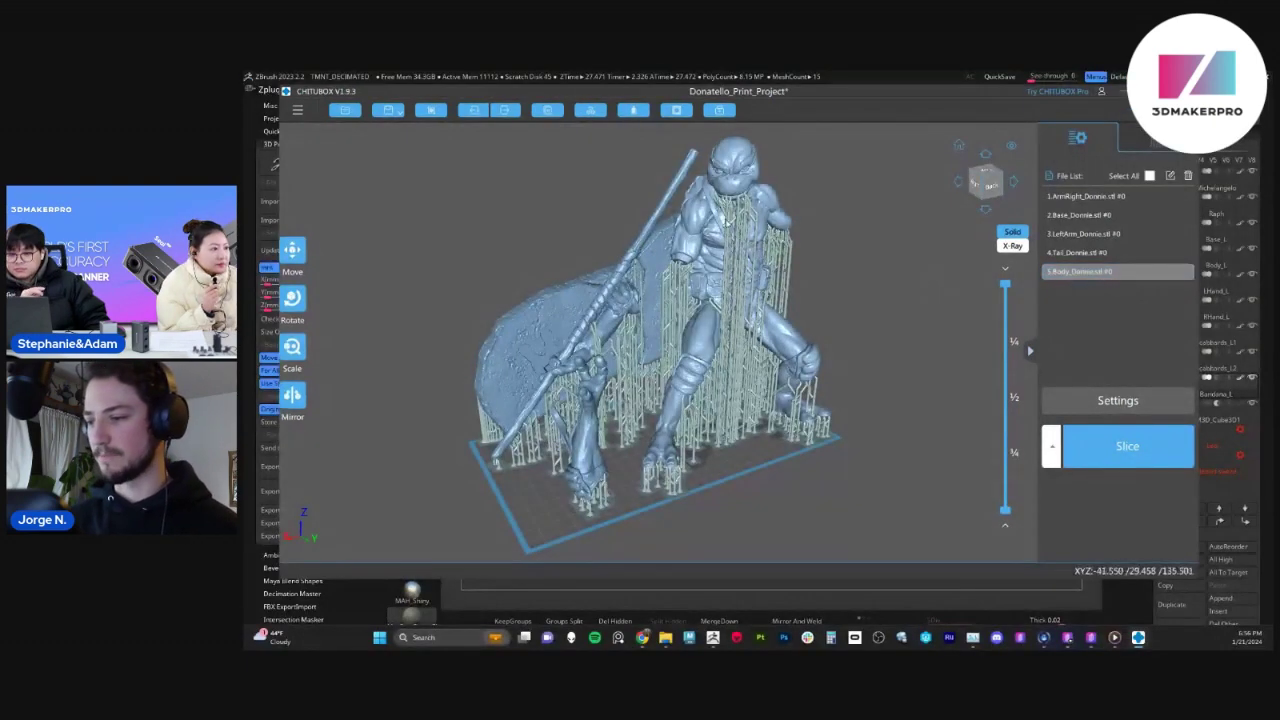
{"action": "mouse_move", "coordinate": [899, 315]}
{"action": "right_mouse_down"}
{"action": "mouse_move", "coordinate": [798, 318]}
{"action": "mouse_move", "coordinate": [909, 315]}
{"action": "right_mouse_up"}
{"action": "left_click_drag", "start_coordinate": [908, 315], "coordinate": [900, 345]}
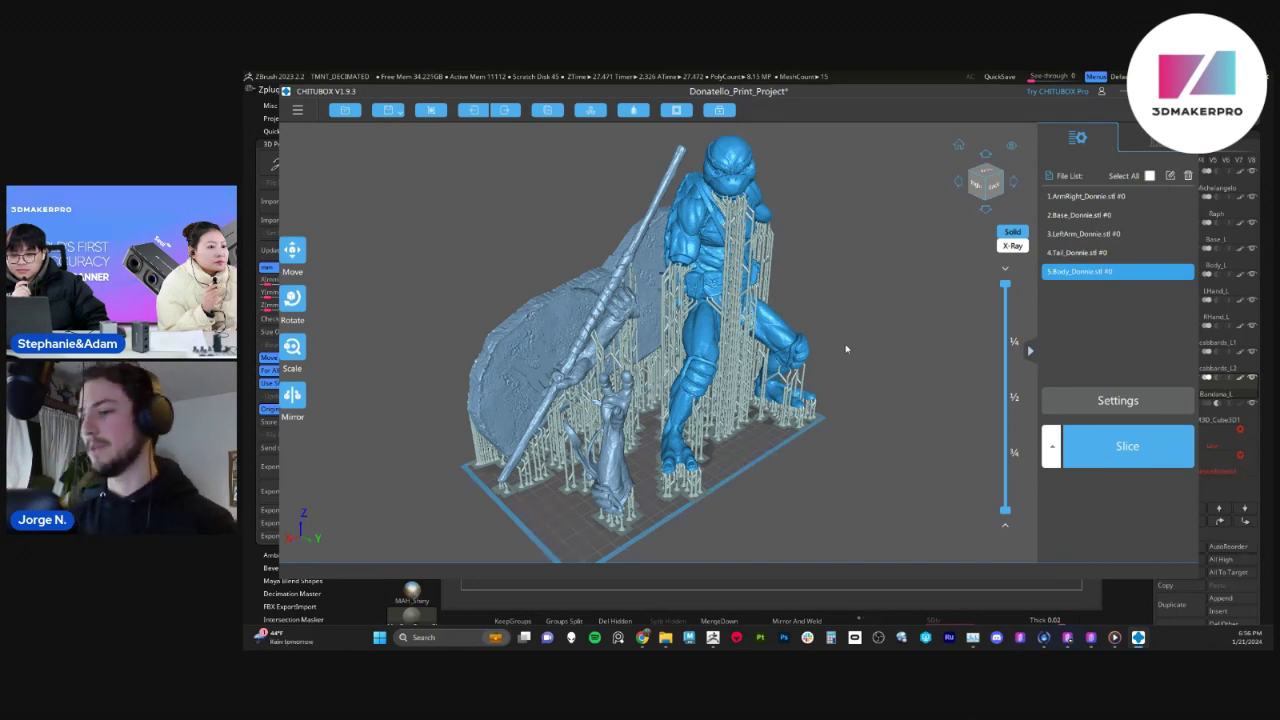
{"action": "left_click_drag", "start_coordinate": [846, 349], "coordinate": [837, 294]}
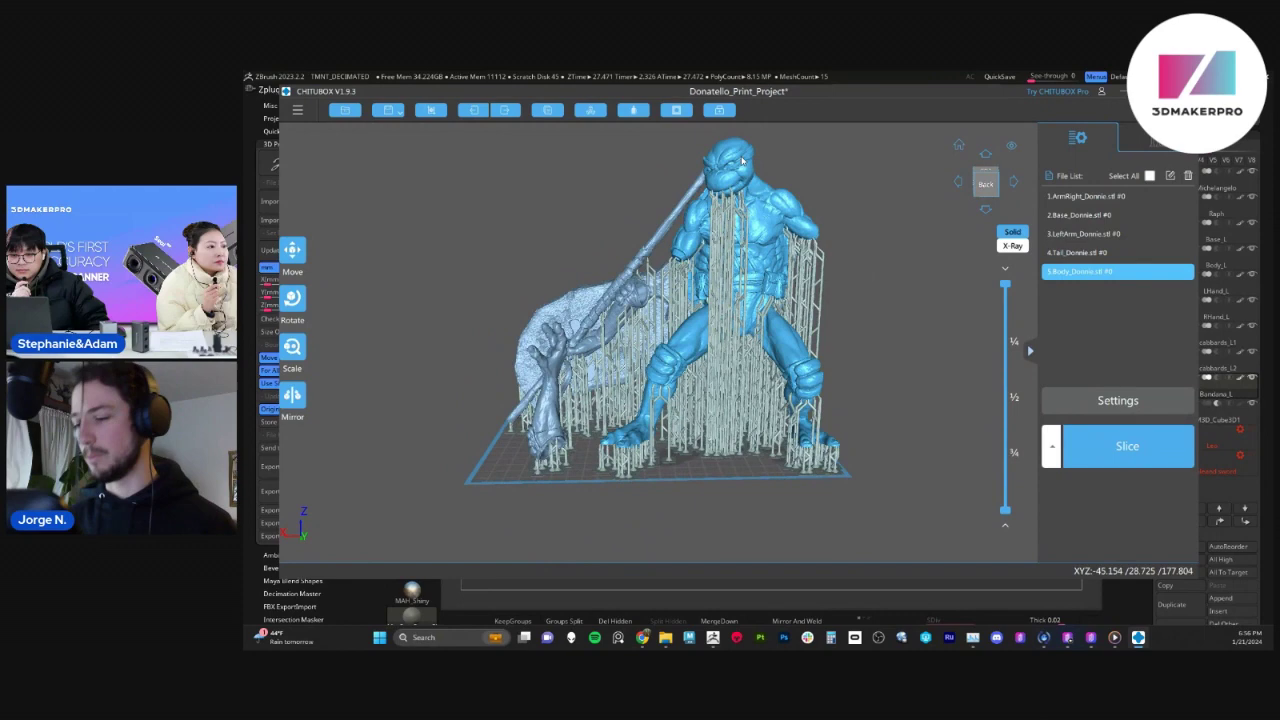
Remove all supports from the Body_Donnie model
{"action": "left_click", "coordinate": [1163, 145]}
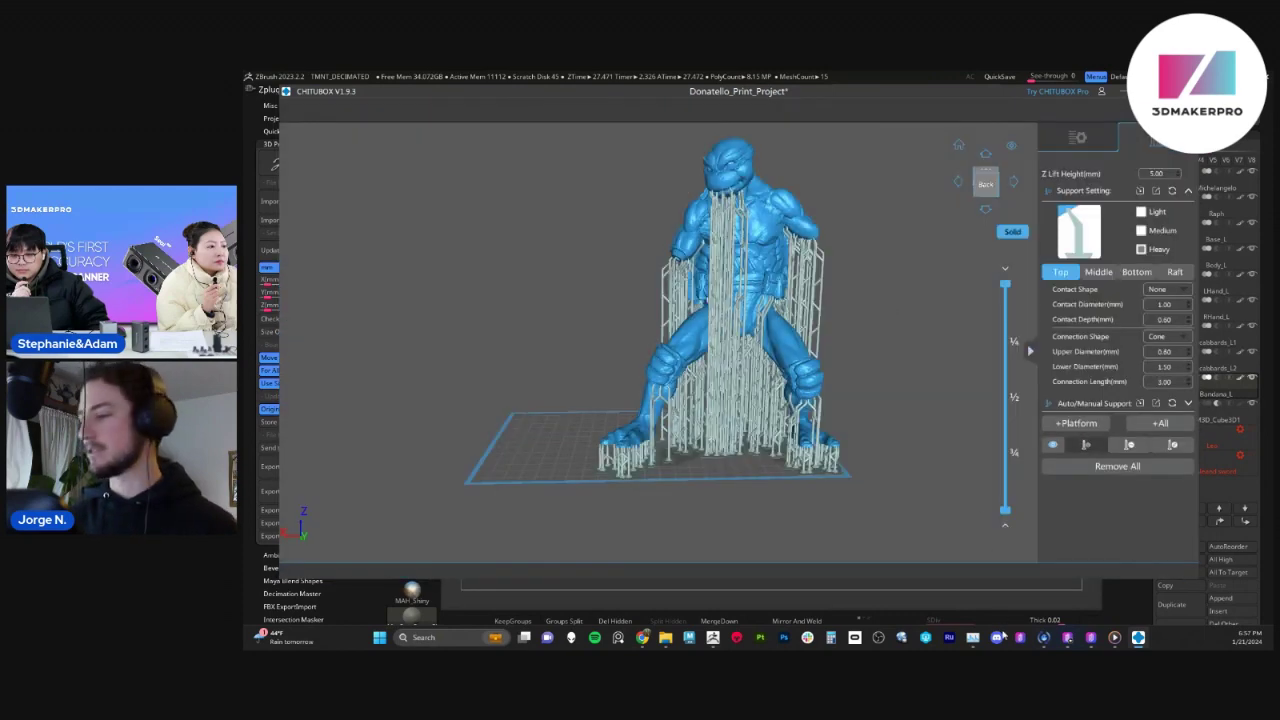
{"action": "left_click_drag", "start_coordinate": [967, 473], "coordinate": [1030, 217]}
{"action": "left_click", "coordinate": [1118, 466]}
{"action": "left_click", "coordinate": [702, 367]}
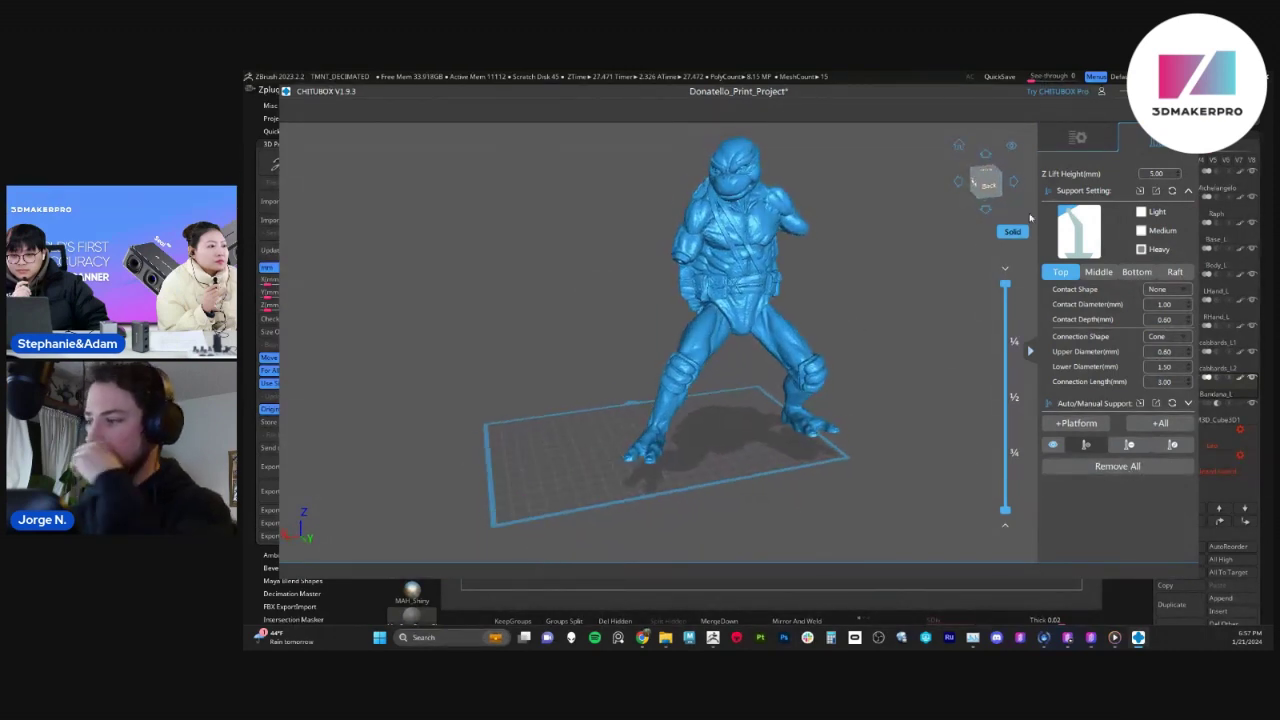
Inspect the hollow interiors of the parts in a layer preview cut at about 21.4 mm, then restore the full height
{"action": "left_click", "coordinate": [1077, 137]}
{"action": "left_click_drag", "start_coordinate": [556, 175], "coordinate": [563, 205]}
{"action": "left_click_drag", "start_coordinate": [1009, 287], "coordinate": [1006, 483]}
{"action": "scroll", "coordinate": [590, 410], "scroll_direction": "up", "scroll_amount": 10}
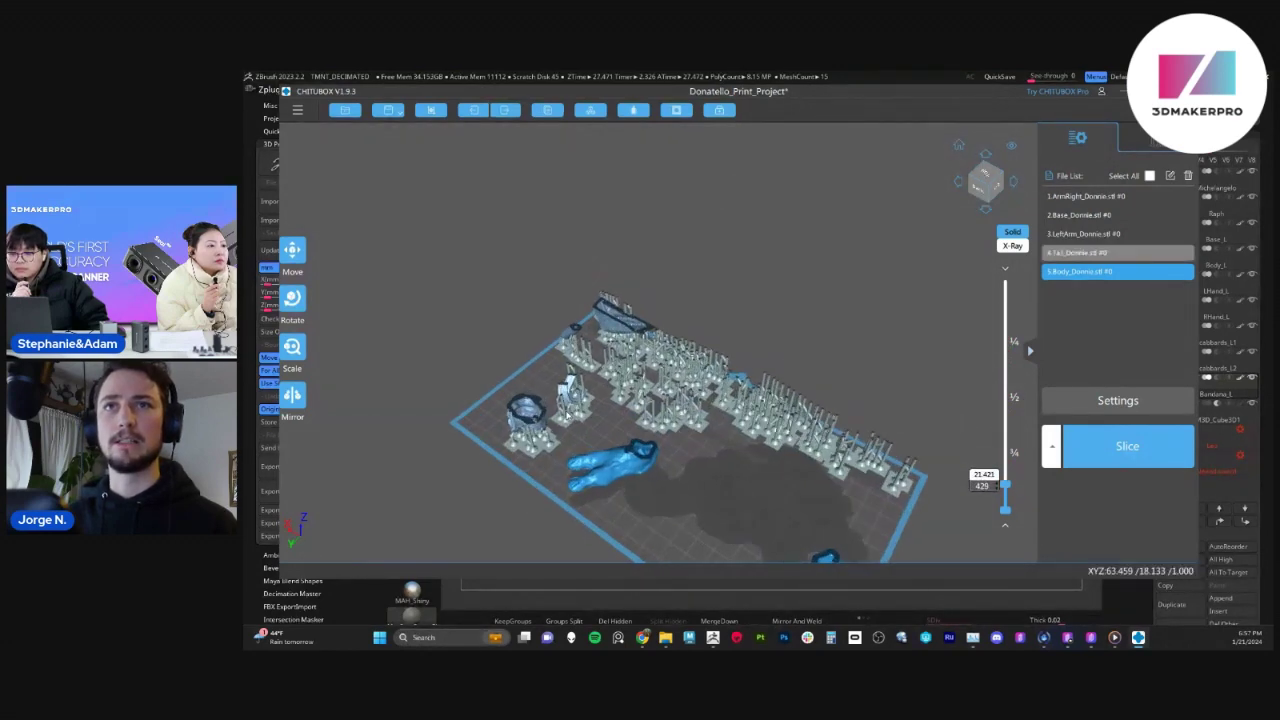
{"action": "scroll", "coordinate": [566, 415], "scroll_direction": "down", "scroll_amount": 6}
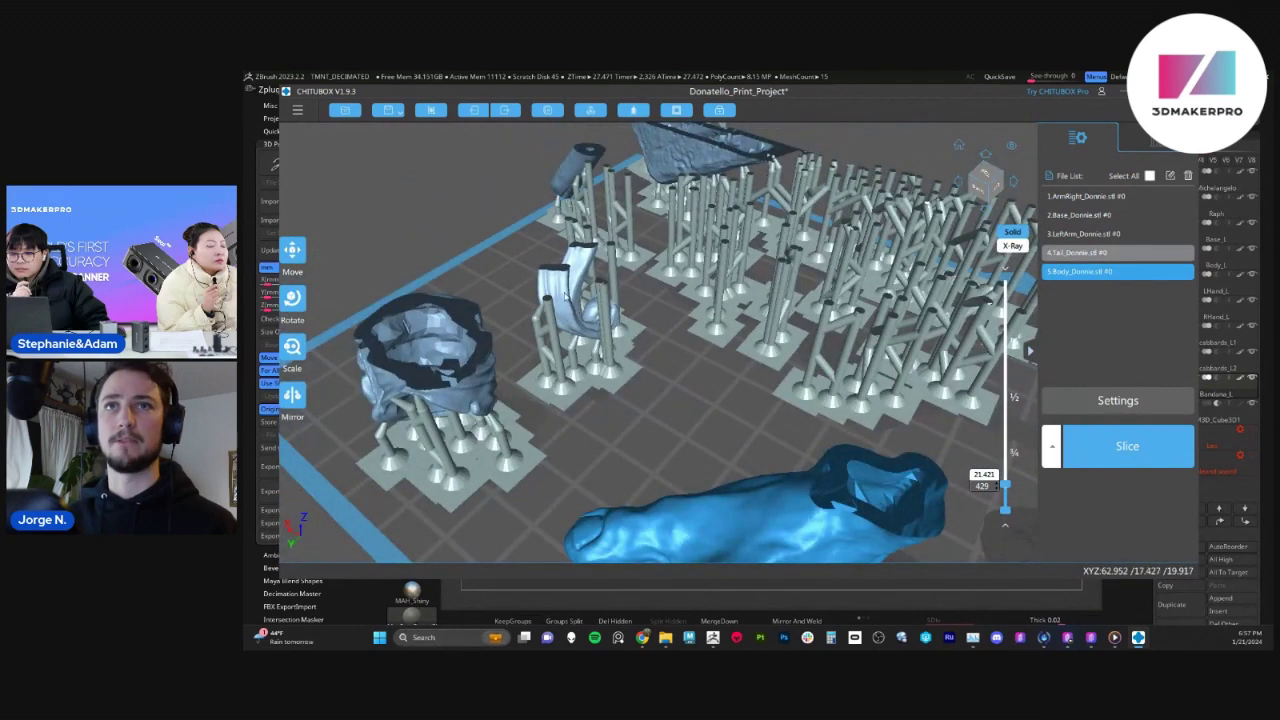
{"action": "scroll", "coordinate": [600, 400], "scroll_direction": "down", "scroll_amount": 5}
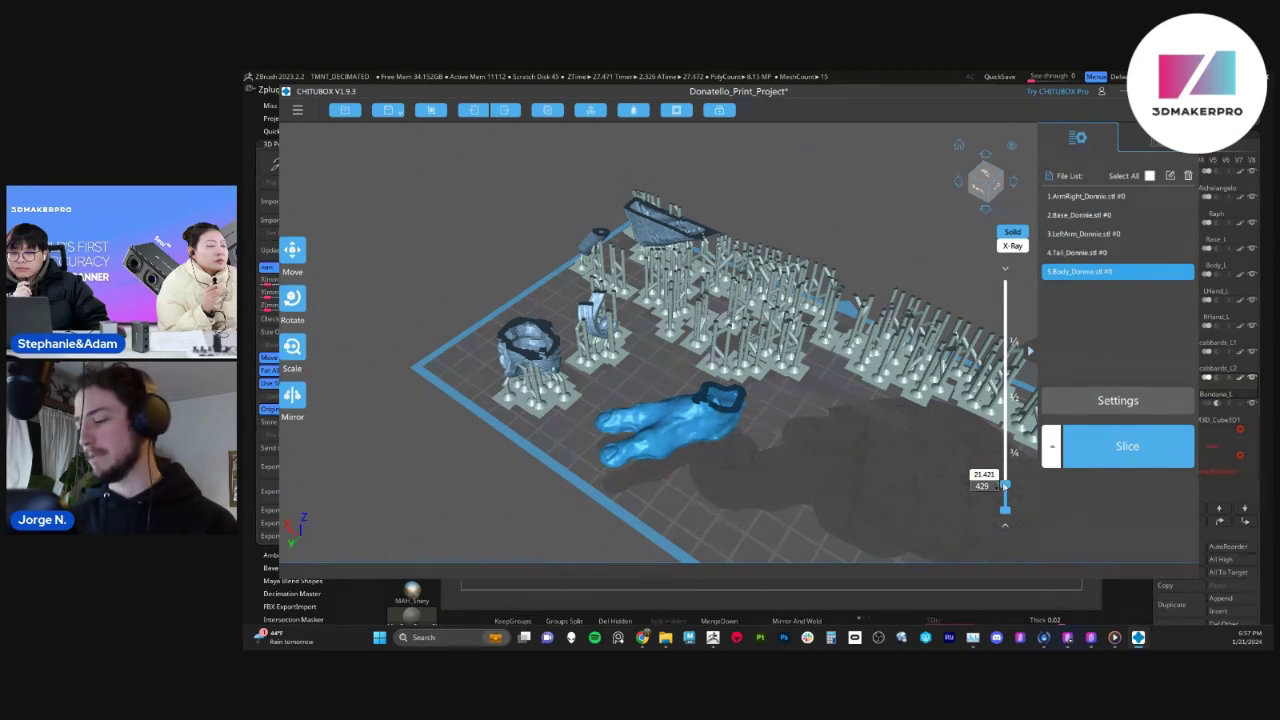
{"action": "left_click_drag", "start_coordinate": [1004, 486], "coordinate": [1004, 284]}
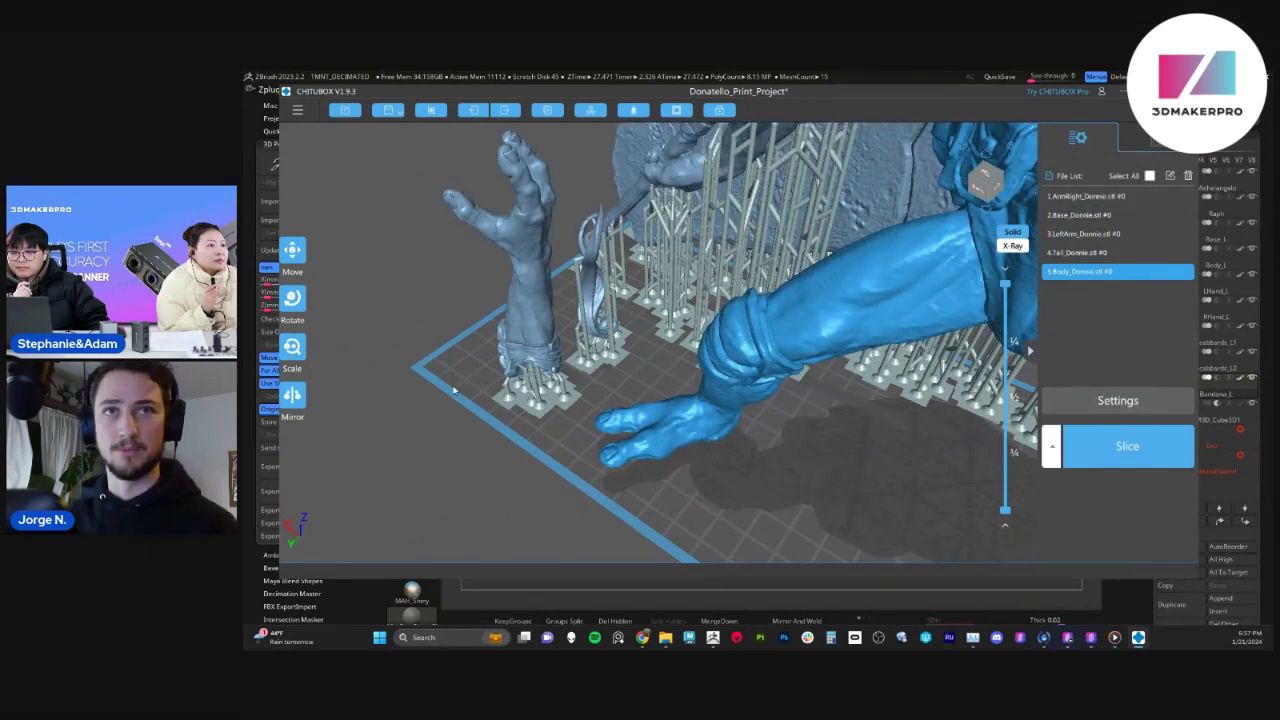
Examine the unsupported body from all around and up close from below at the soles of its feet
{"action": "scroll", "coordinate": [651, 368], "scroll_direction": "down", "scroll_amount": 8}
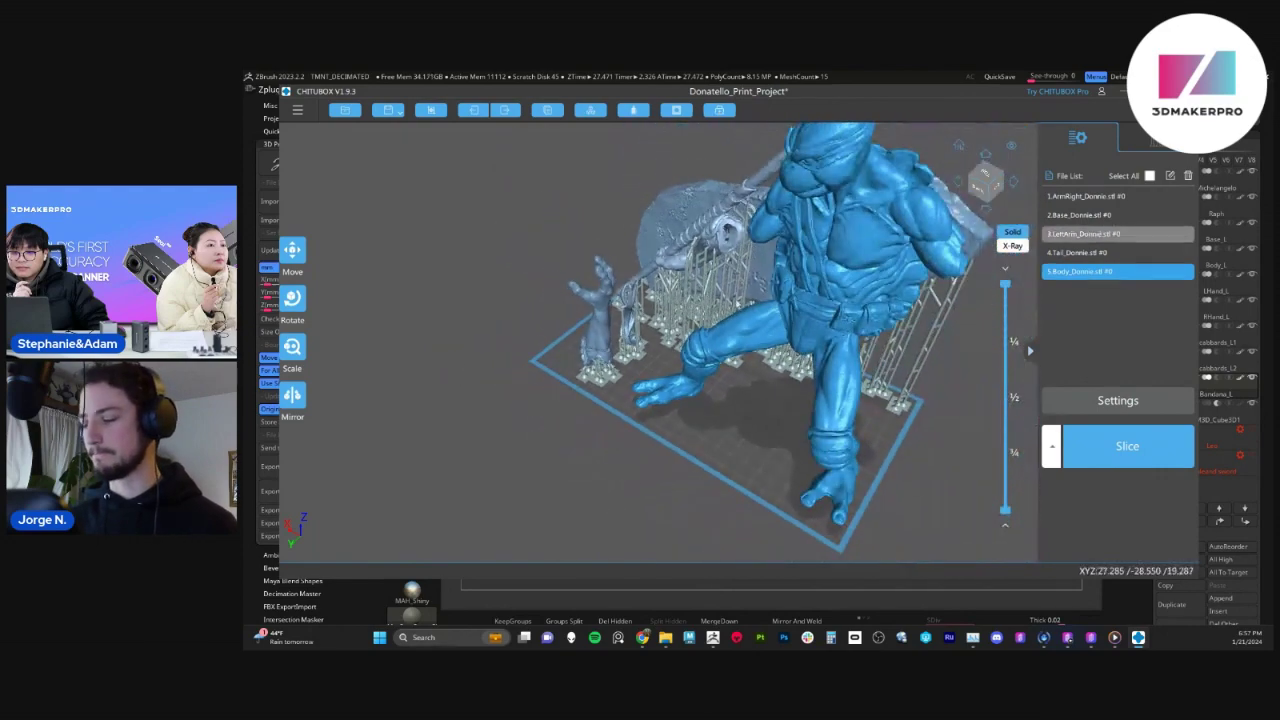
{"action": "right_click_drag", "start_coordinate": [534, 226], "coordinate": [637, 230]}
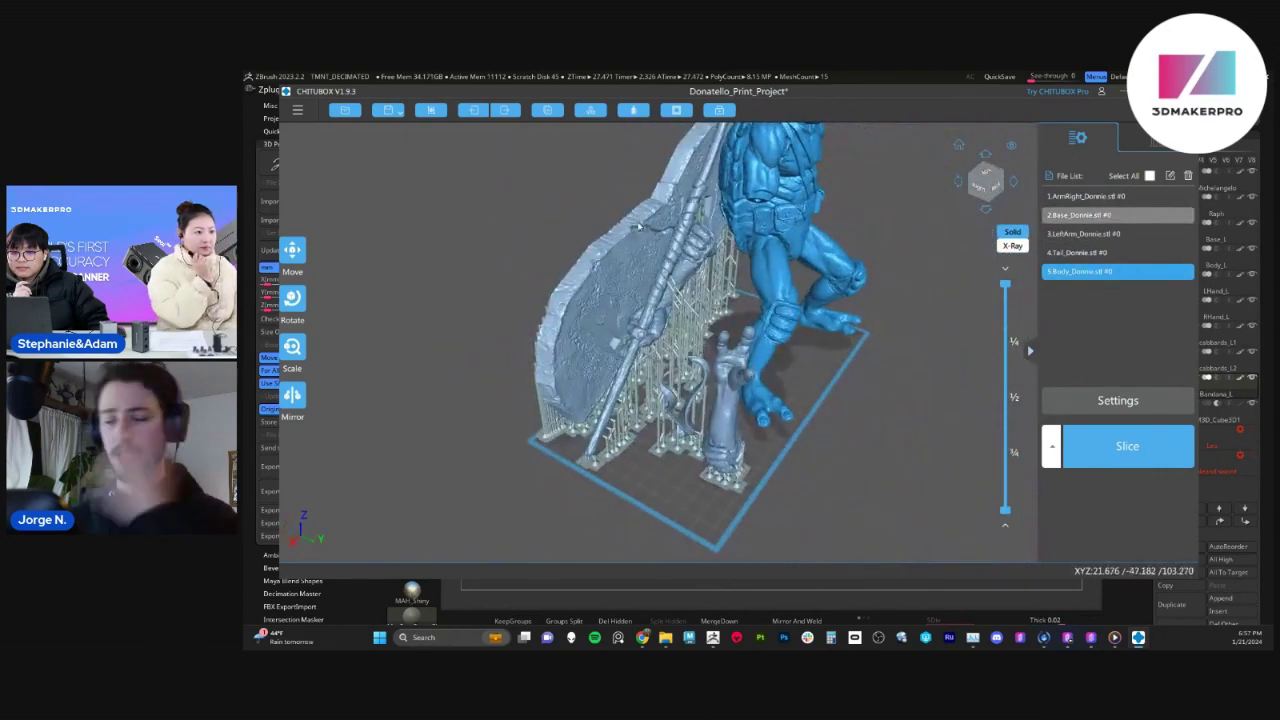
{"action": "left_click_drag", "start_coordinate": [637, 231], "coordinate": [907, 335]}
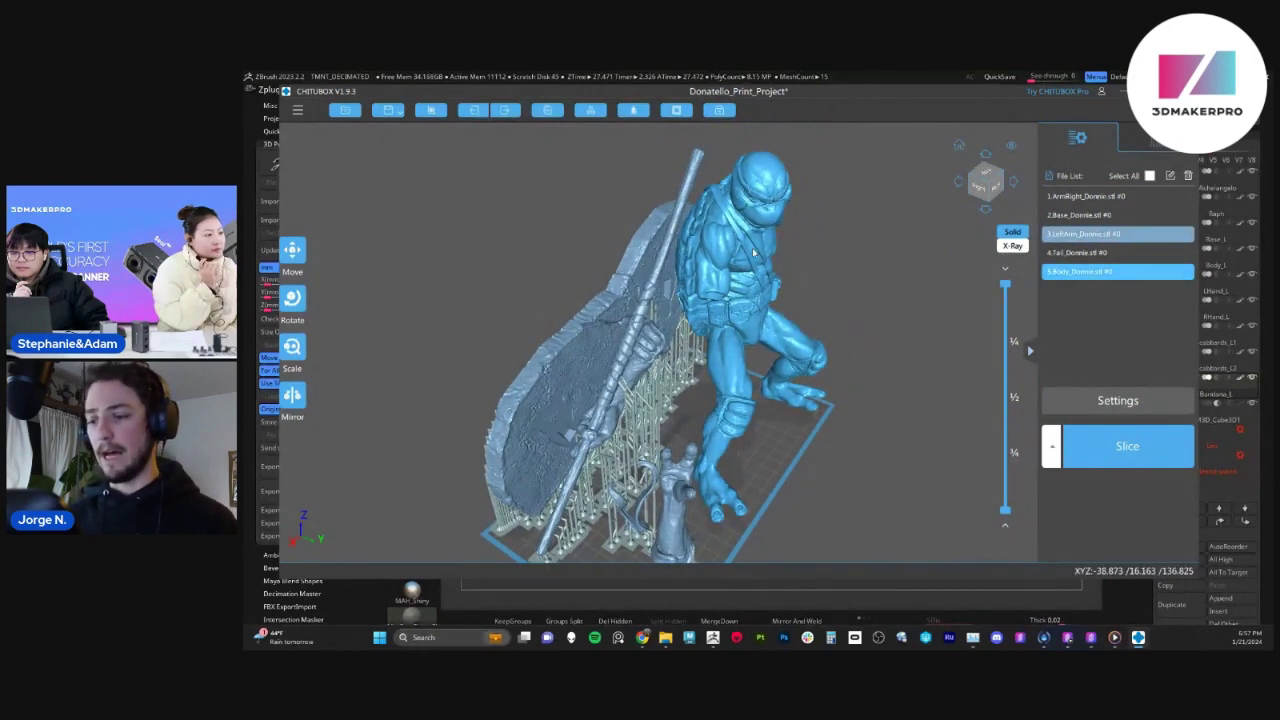
{"action": "left_click_drag", "start_coordinate": [754, 253], "coordinate": [814, 317]}
{"action": "scroll", "coordinate": [704, 326], "scroll_direction": "up", "scroll_amount": 4}
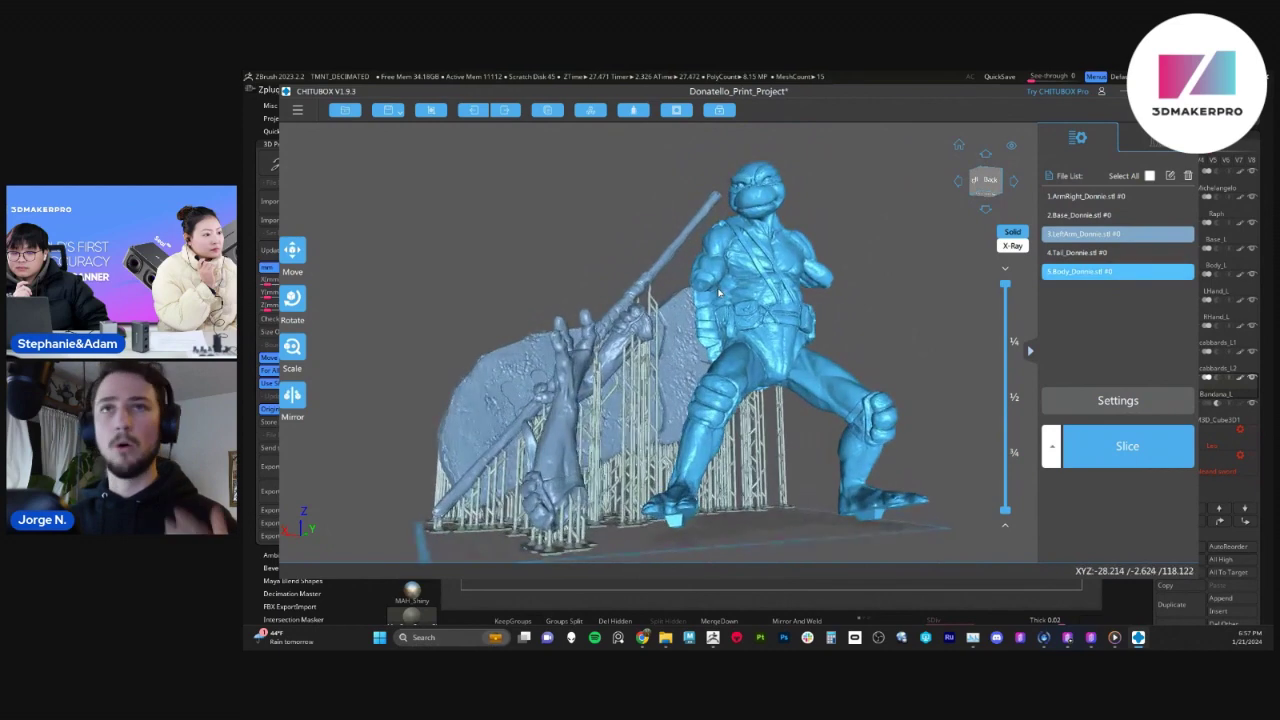
{"action": "right_click_drag", "start_coordinate": [905, 373], "coordinate": [900, 309]}
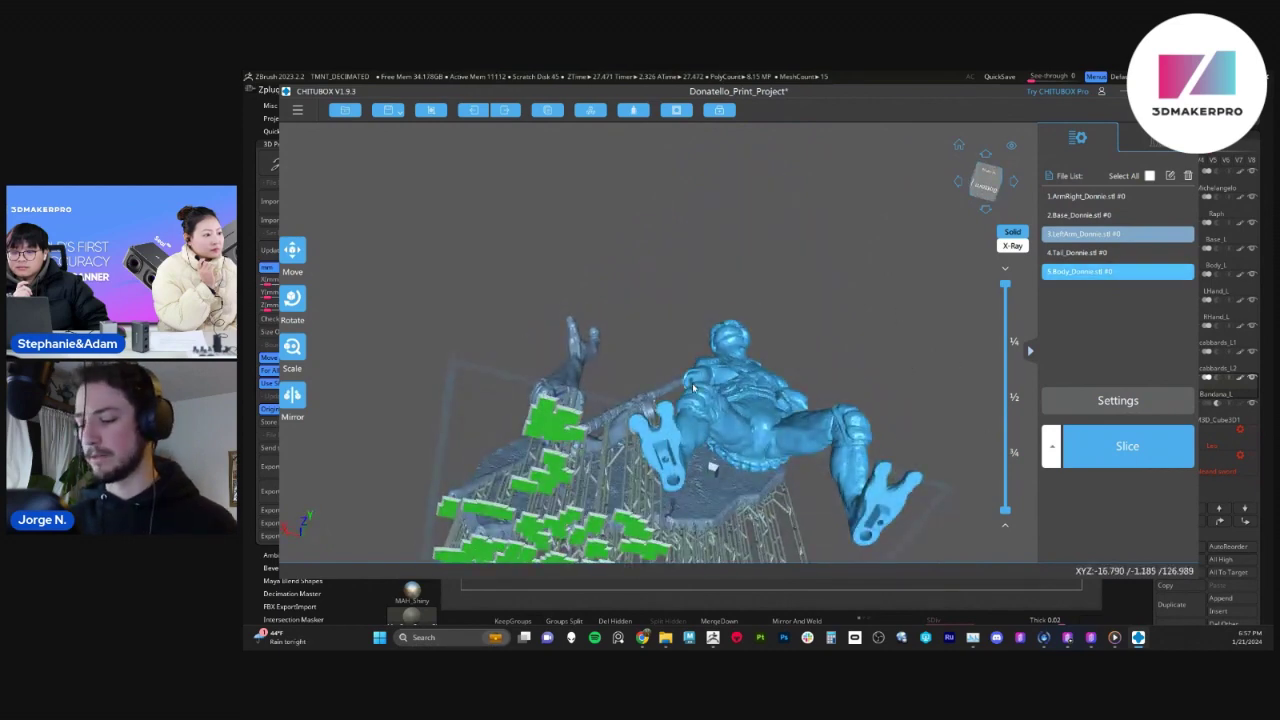
{"action": "scroll", "coordinate": [869, 440], "scroll_direction": "up", "scroll_amount": 4}
{"action": "middle_click_drag", "start_coordinate": [800, 330], "coordinate": [783, 220]}
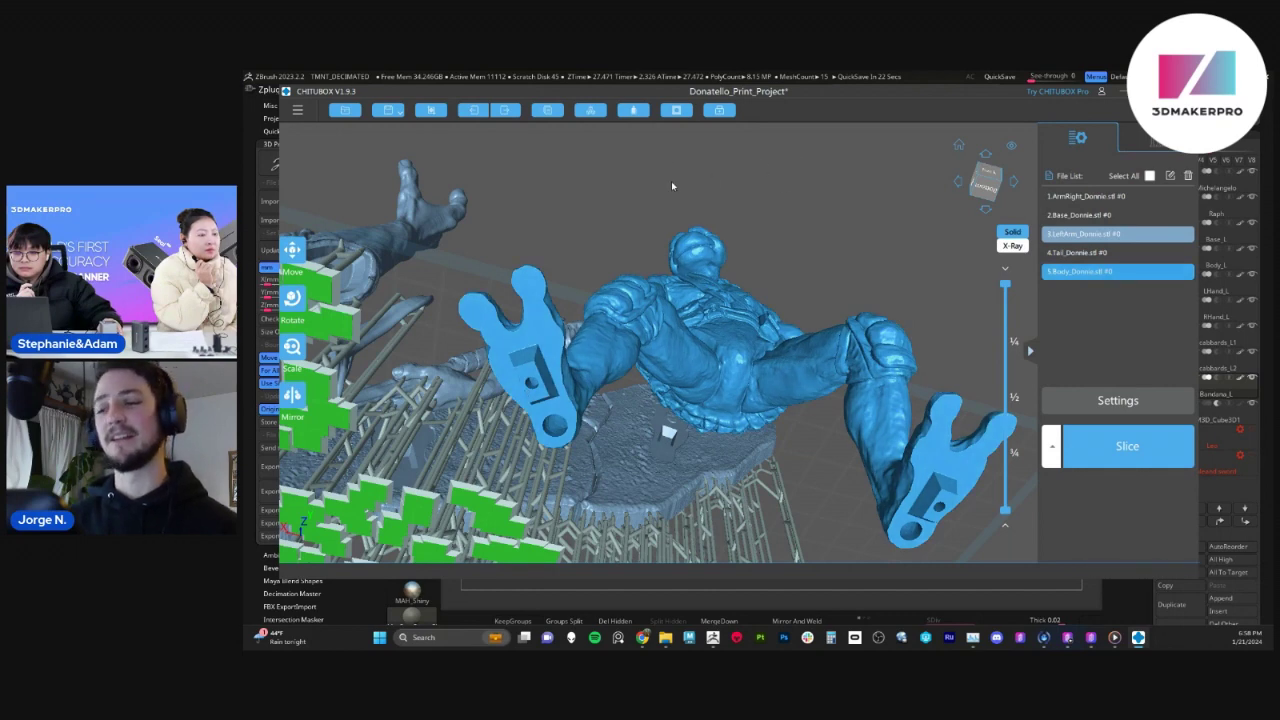
Dig a 2.00 mm circular hole, 8.50 mm deep, in the sole of one foot and a larger hole in the body's underside between the legs
{"action": "left_click", "coordinate": [679, 112]}
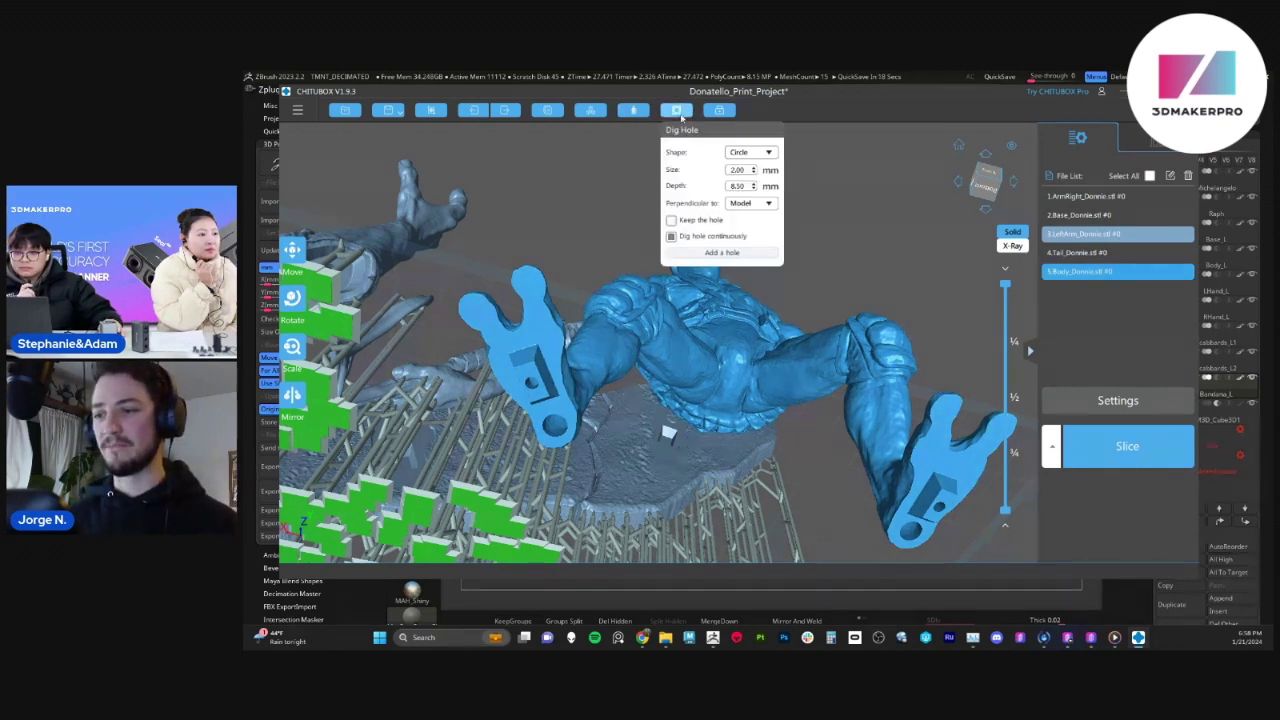
{"action": "left_click", "coordinate": [724, 253]}
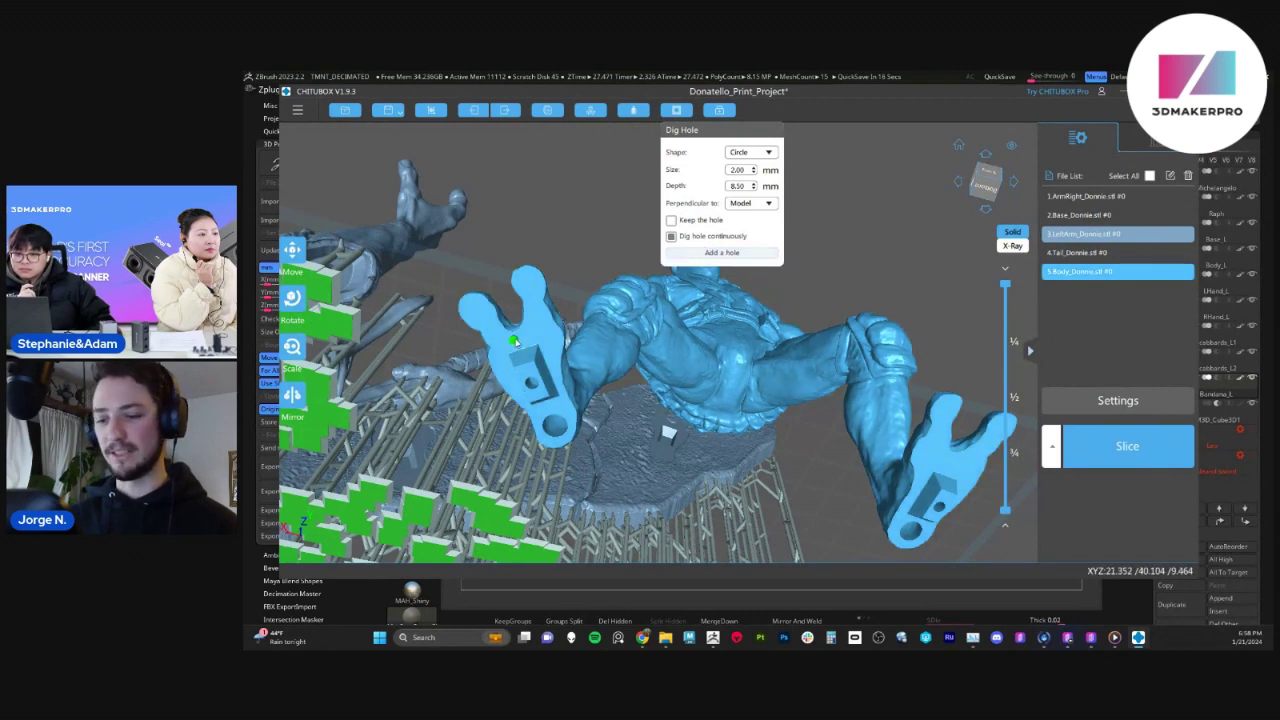
{"action": "left_click", "coordinate": [505, 343]}
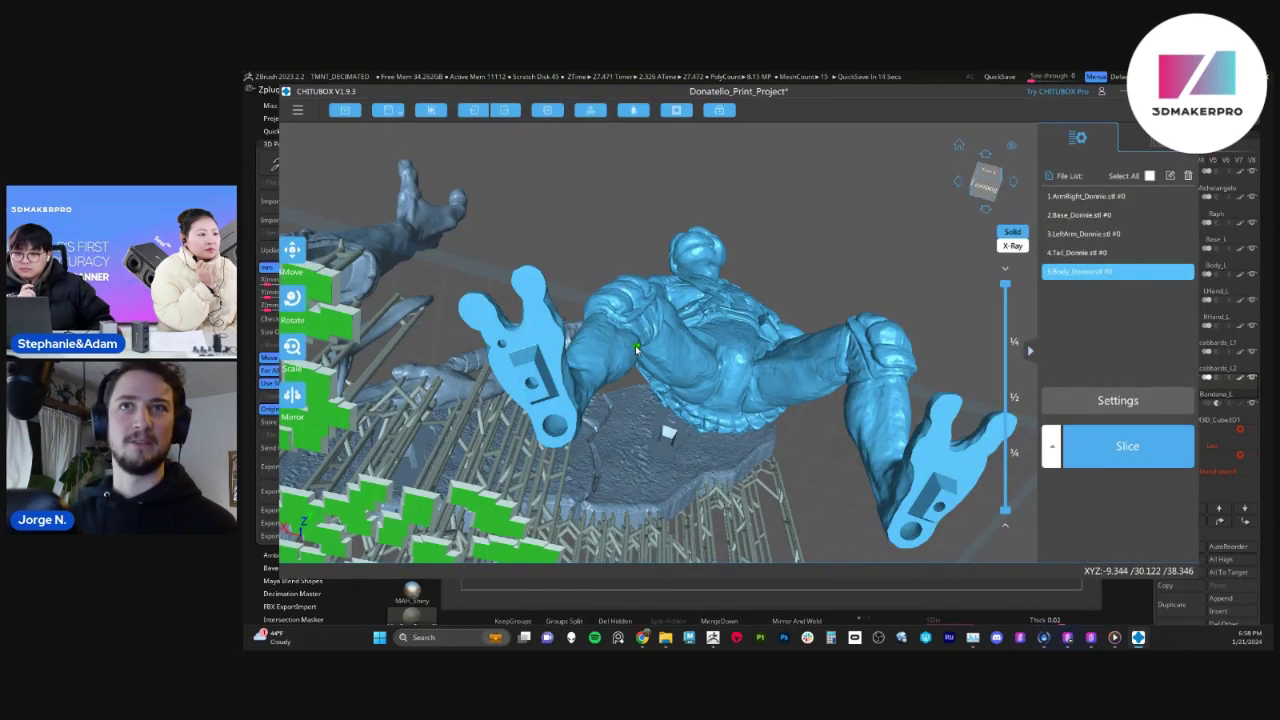
{"action": "left_click", "coordinate": [676, 110]}
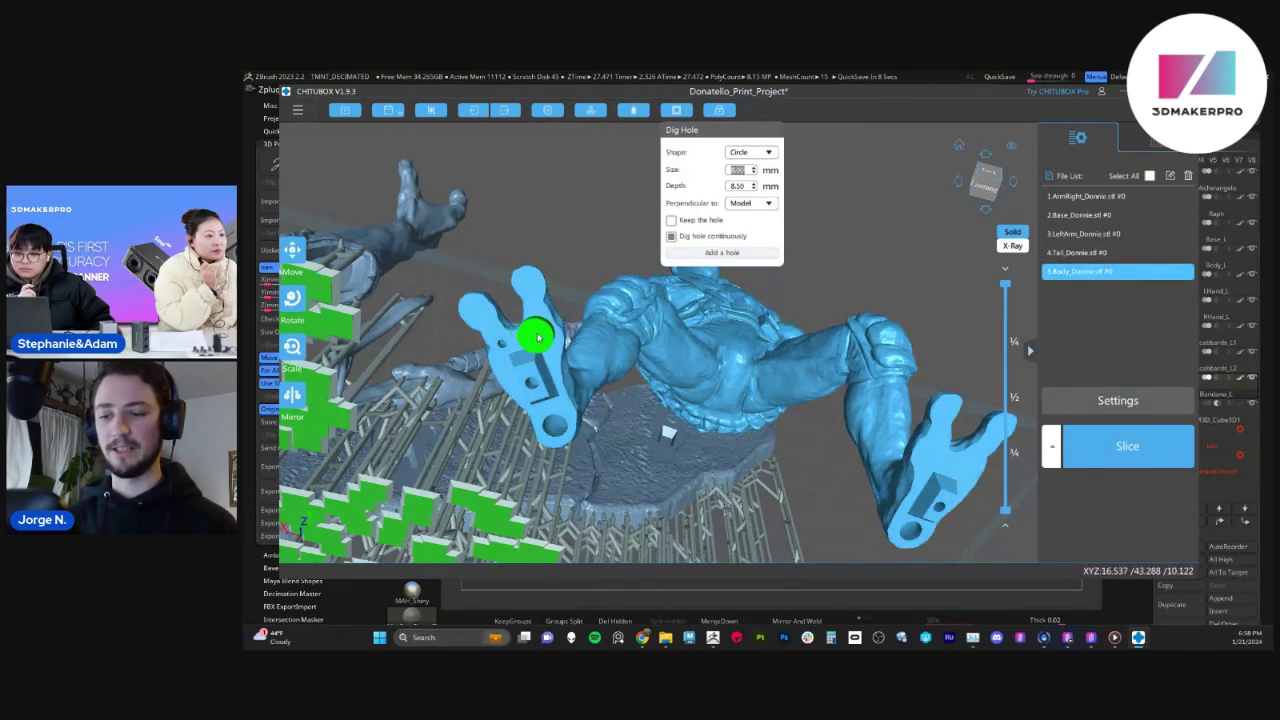
{"action": "left_click", "coordinate": [737, 377]}
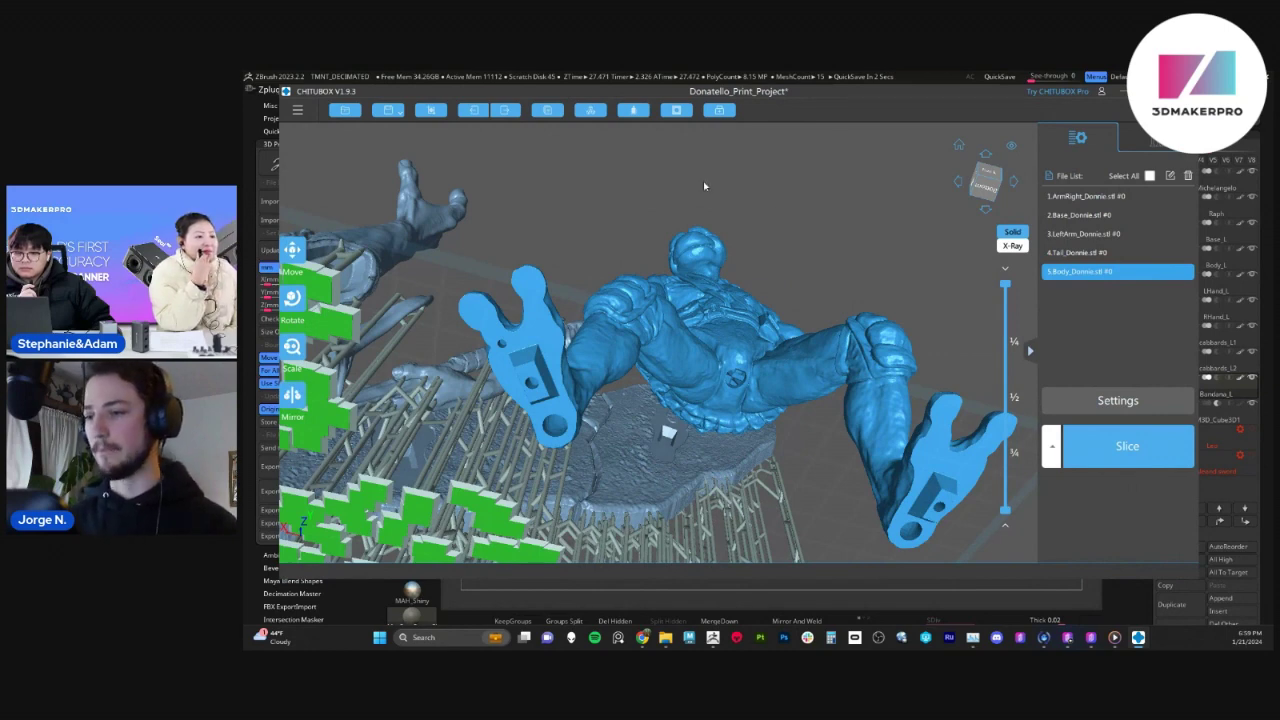
Open the Hollow settings to review wall thickness, infill structure and infill density, then close them without hollowing the body
{"action": "left_click", "coordinate": [634, 111]}
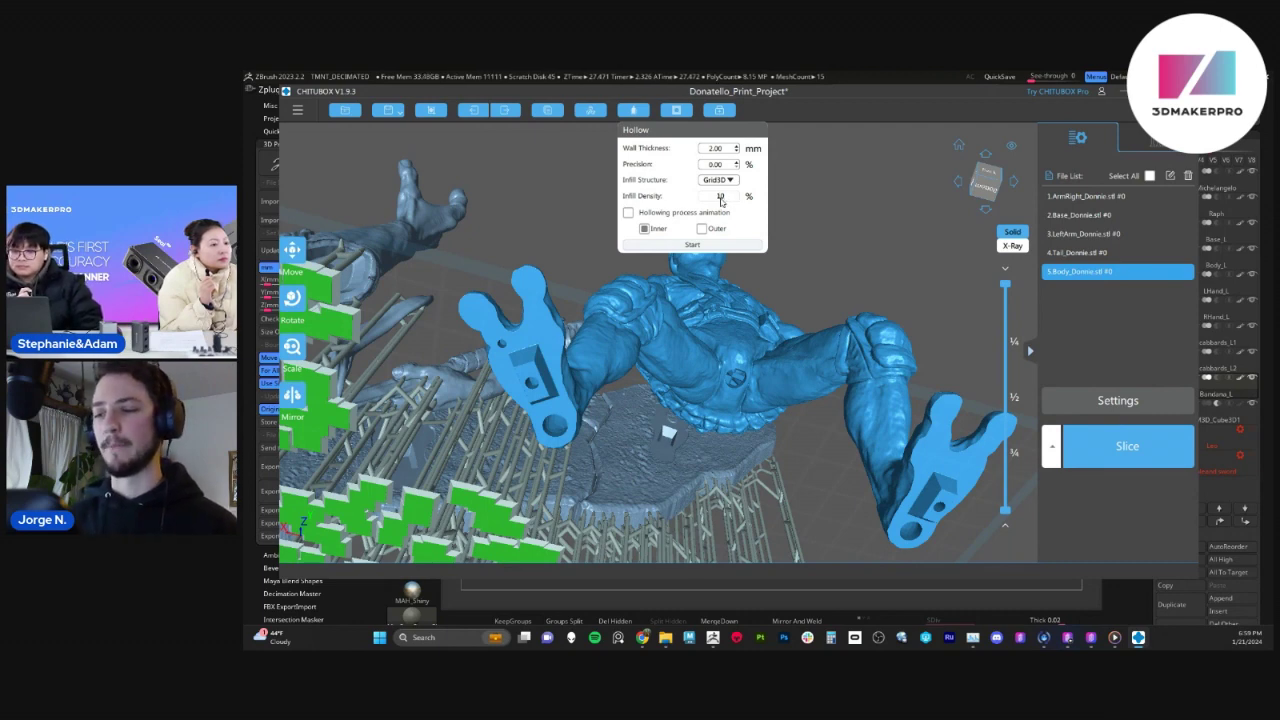
{"action": "mouse_move", "coordinate": [844, 223]}
{"action": "right_mouse_down"}
{"action": "mouse_move", "coordinate": [777, 294]}
{"action": "mouse_move", "coordinate": [846, 254]}
{"action": "mouse_move", "coordinate": [753, 406]}
{"action": "right_mouse_up"}
{"action": "scroll", "coordinate": [777, 294], "scroll_direction": "up", "scroll_amount": 4}
{"action": "scroll", "coordinate": [777, 294], "scroll_direction": "down", "scroll_amount": 5}
{"action": "middle_click_drag", "start_coordinate": [753, 406], "coordinate": [741, 428]}
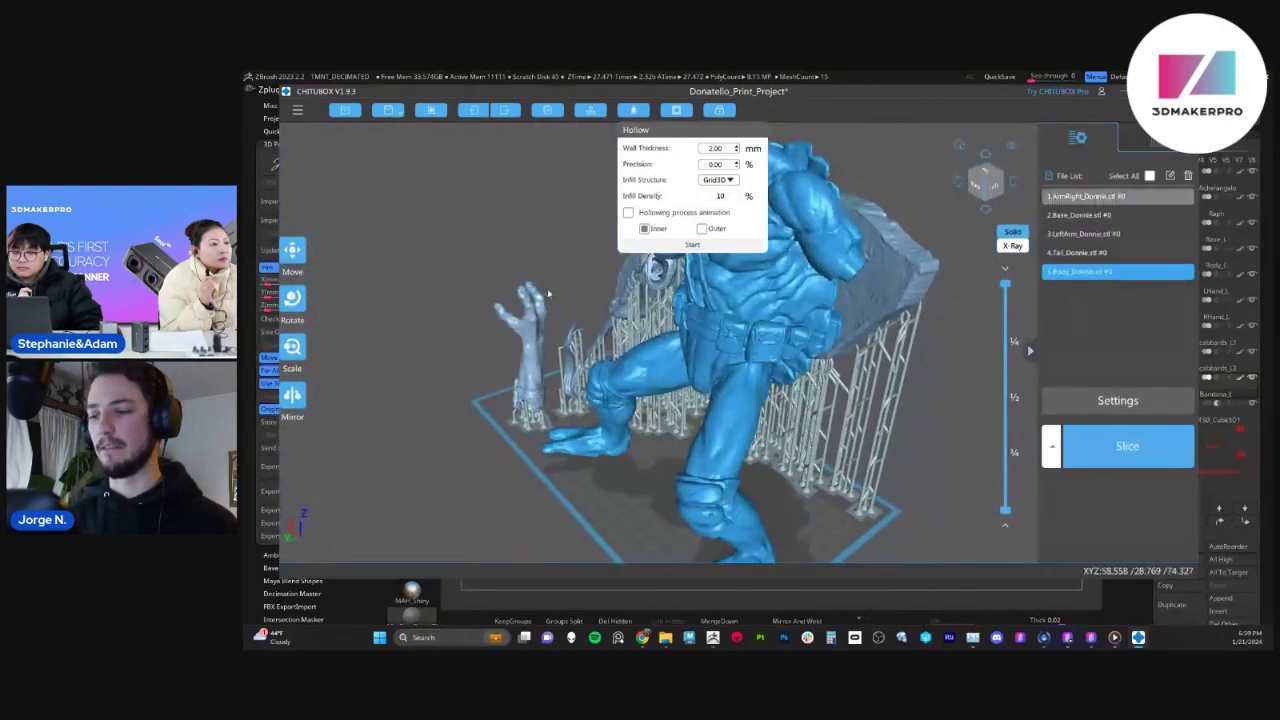
{"action": "right_click_drag", "start_coordinate": [704, 163], "coordinate": [641, 318]}
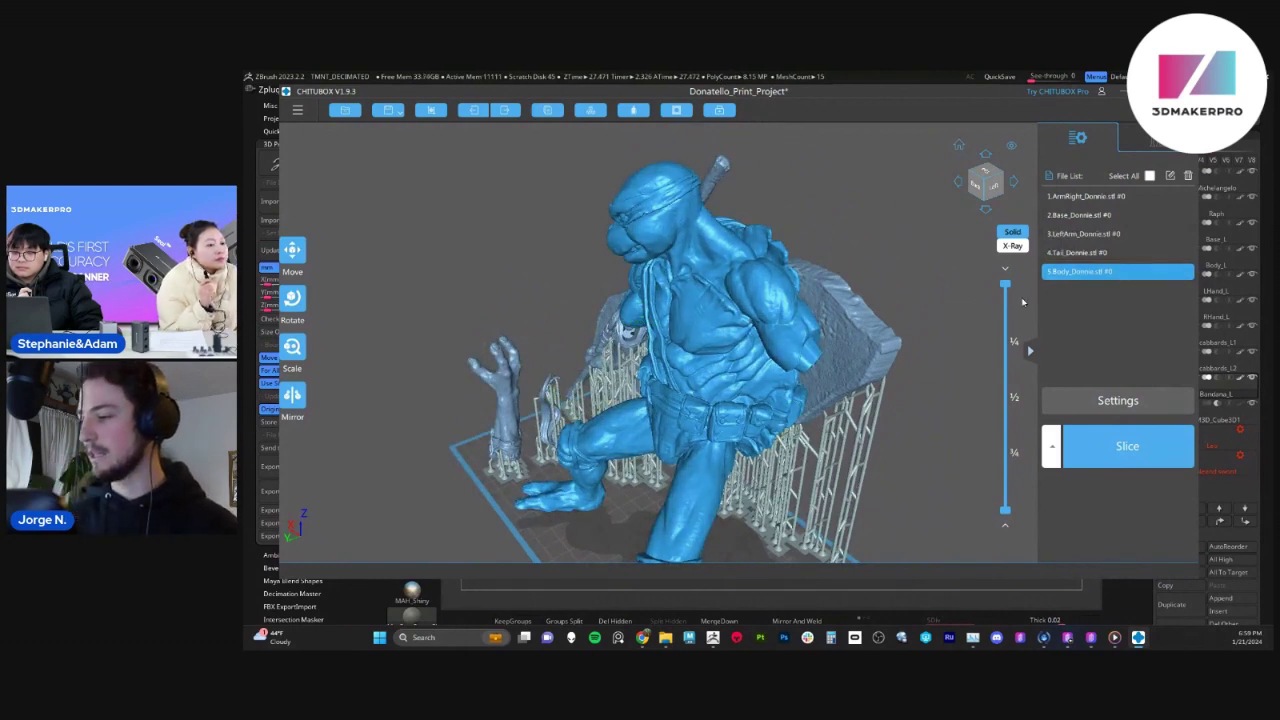
Inspect the body's hollow interior in a layer preview cut at about 93.6 mm, then restore the full height
{"action": "left_click_drag", "start_coordinate": [1005, 284], "coordinate": [1004, 399]}
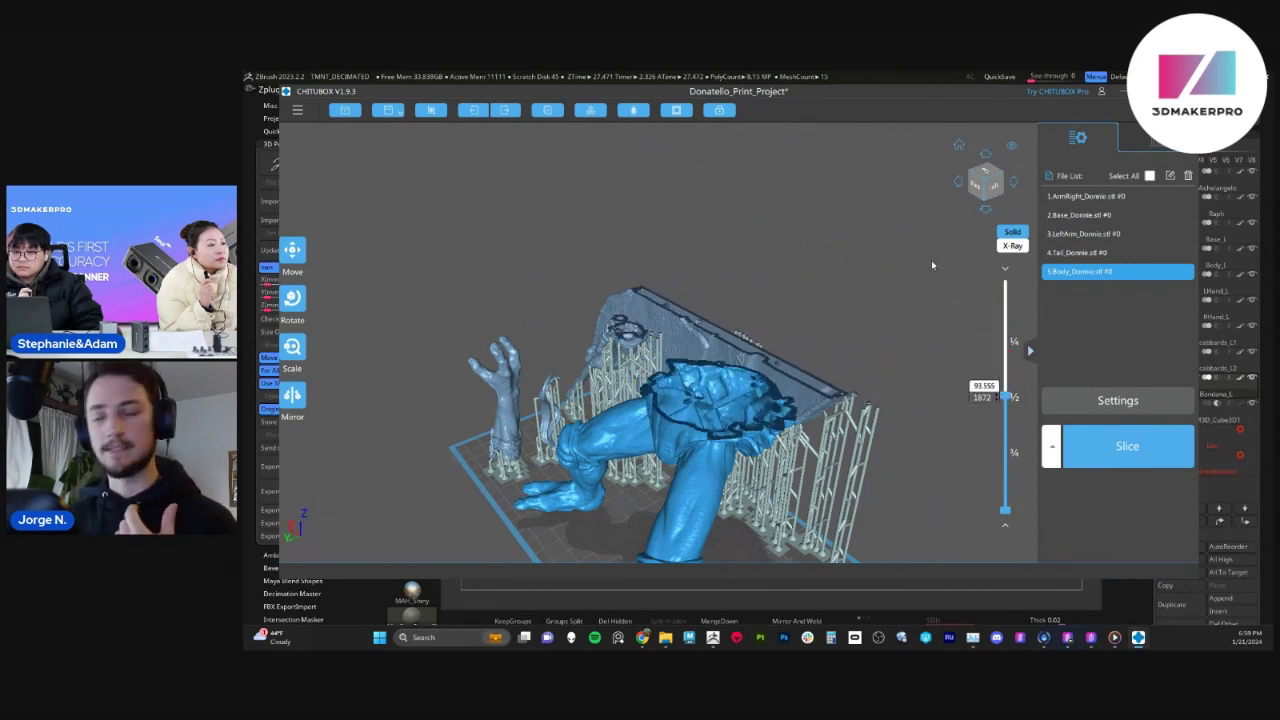
{"action": "right_click_drag", "start_coordinate": [931, 260], "coordinate": [845, 315]}
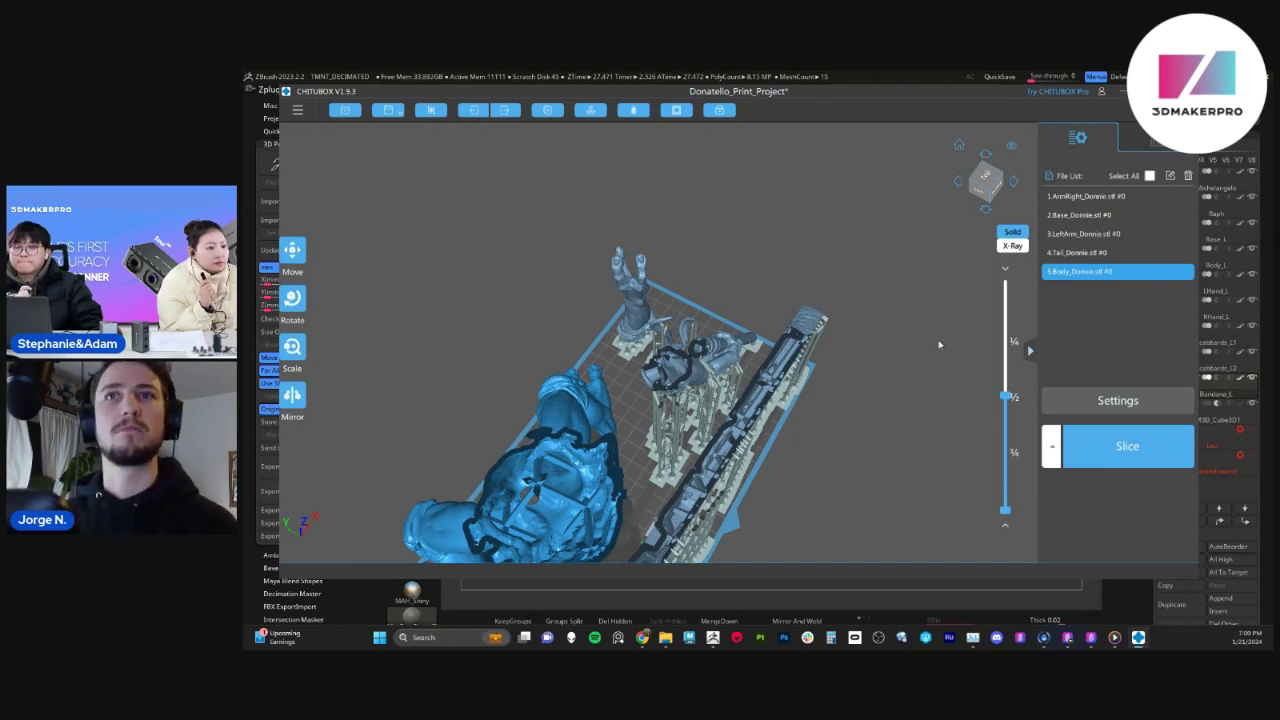
{"action": "left_click_drag", "start_coordinate": [1004, 394], "coordinate": [1005, 281]}
{"action": "scroll", "coordinate": [800, 345], "scroll_direction": "down", "scroll_amount": 4}
{"action": "left_click_drag", "start_coordinate": [805, 378], "coordinate": [854, 320]}
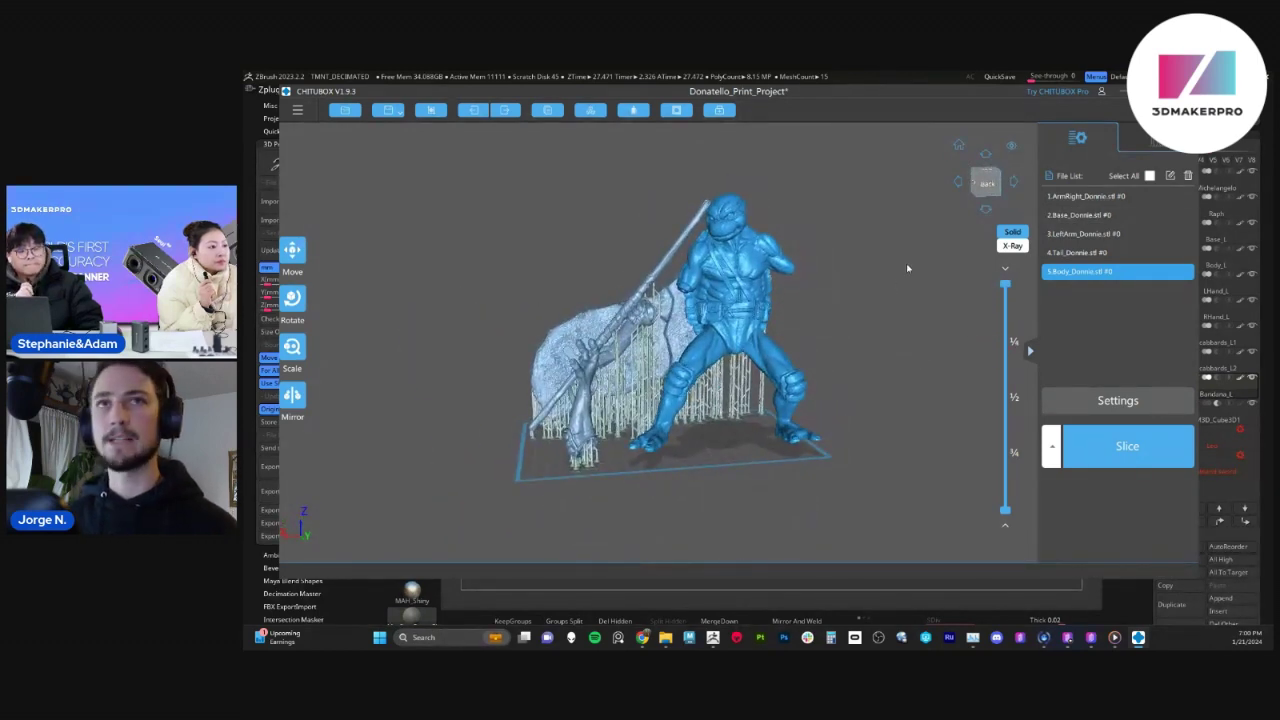
Open the raft settings for the body's heavy supports and choose None as the raft shape
{"action": "left_click", "coordinate": [1157, 141]}
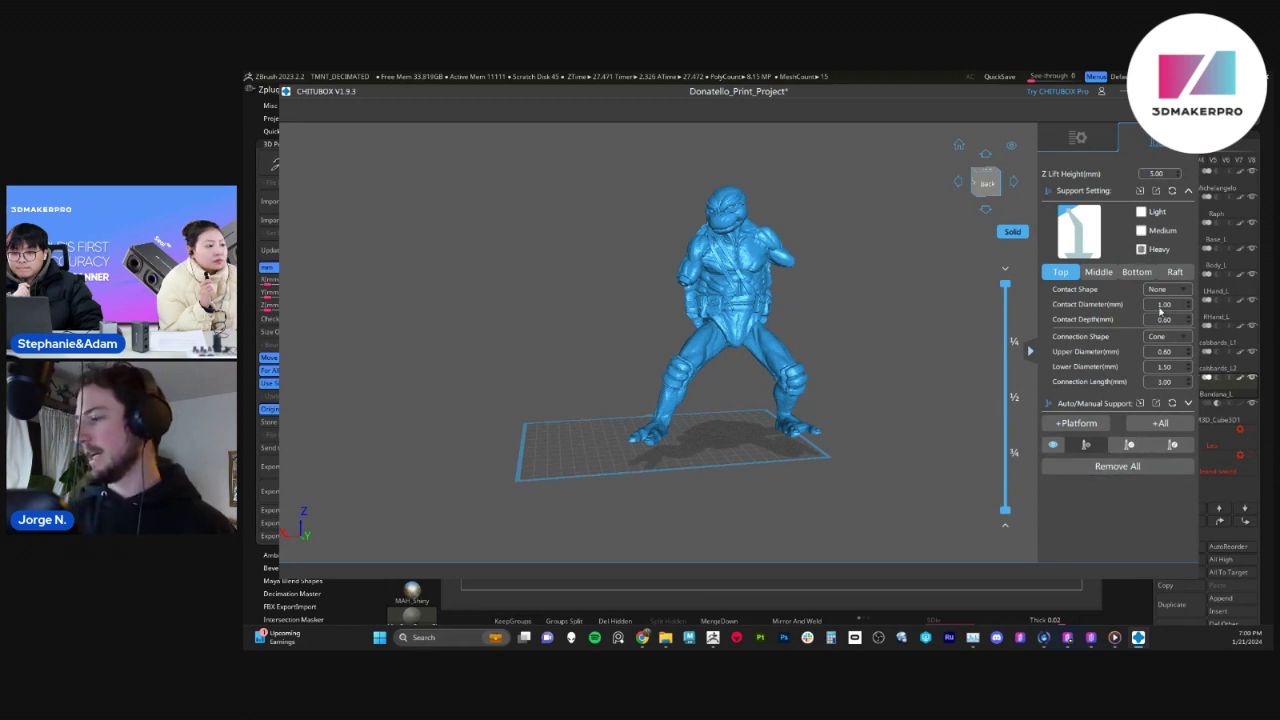
{"action": "left_click", "coordinate": [1172, 273]}
{"action": "left_click", "coordinate": [1163, 292]}
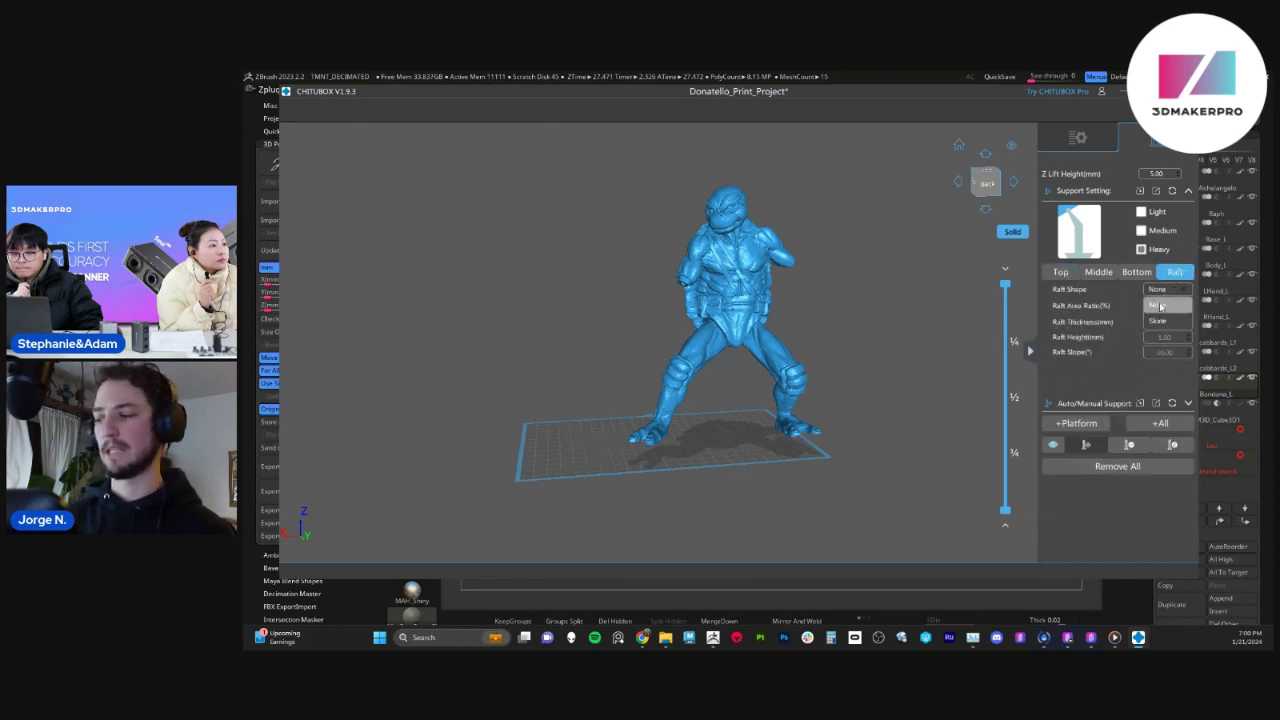
{"action": "left_click", "coordinate": [1165, 304]}
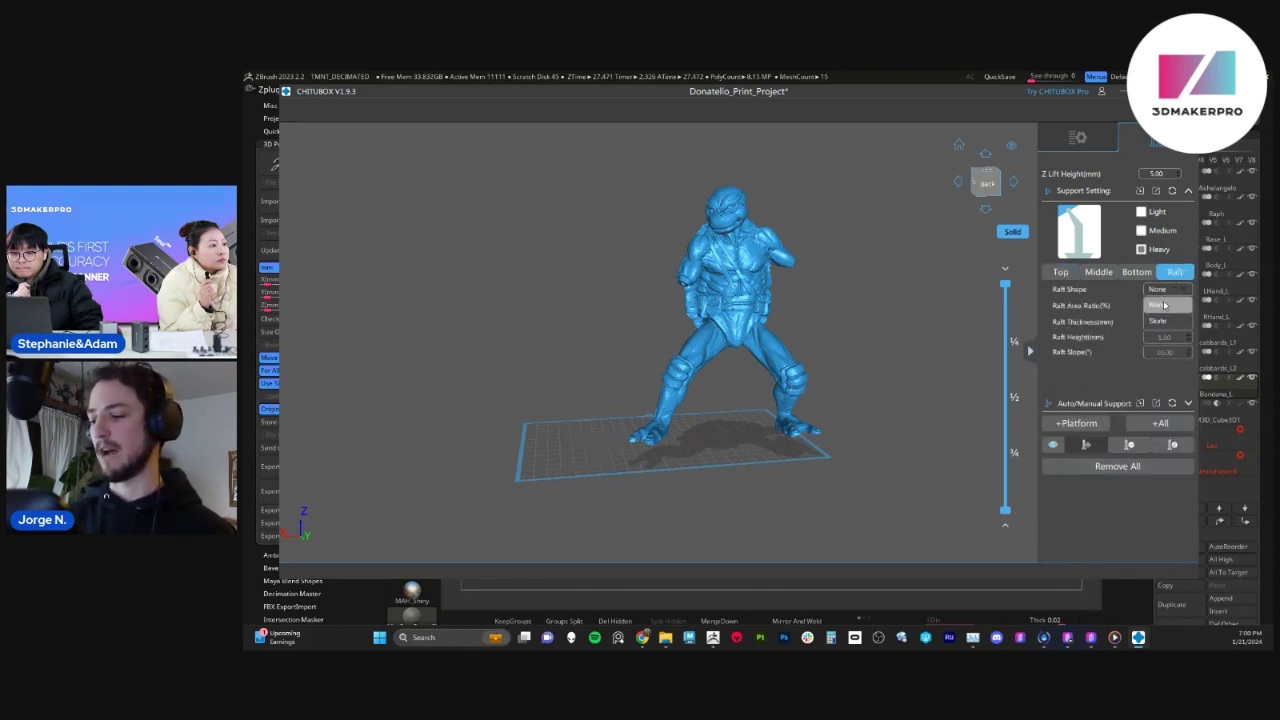
{"action": "mouse_move", "coordinate": [1164, 290]}
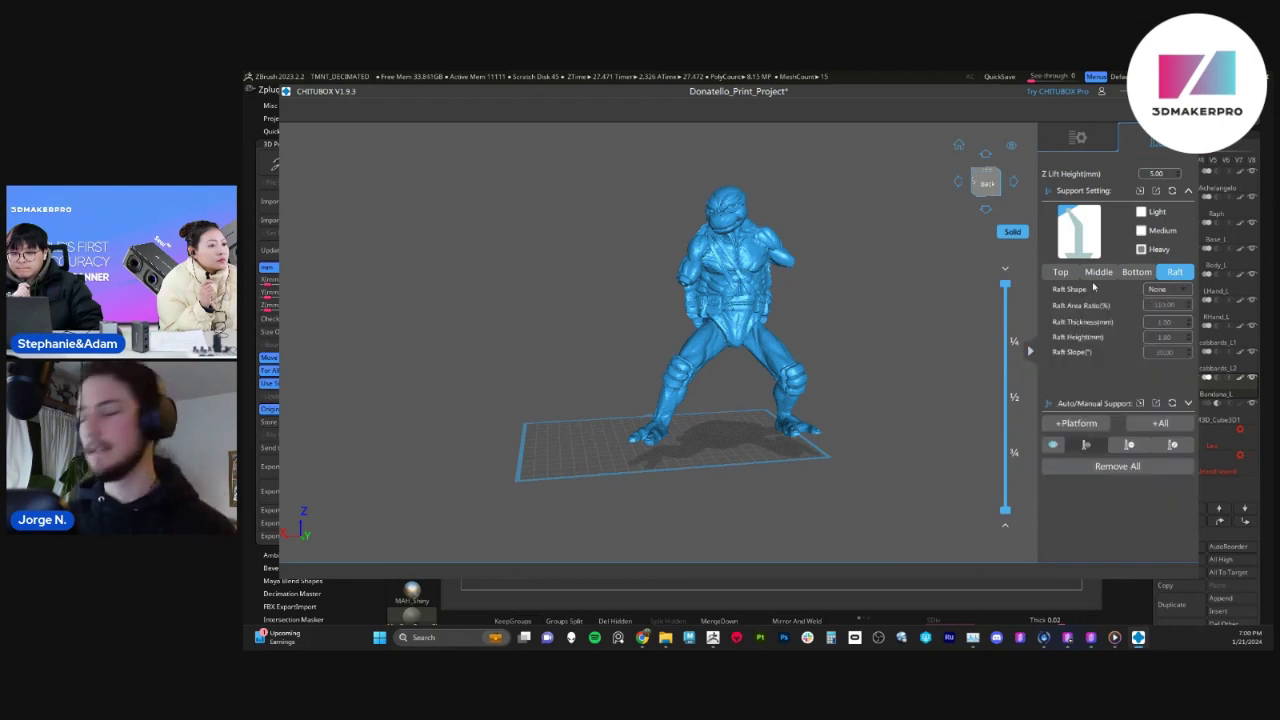
Try the Skate raft shape and view the raft beneath the body's feet
{"action": "left_click", "coordinate": [1163, 289]}
{"action": "left_click", "coordinate": [1163, 321]}
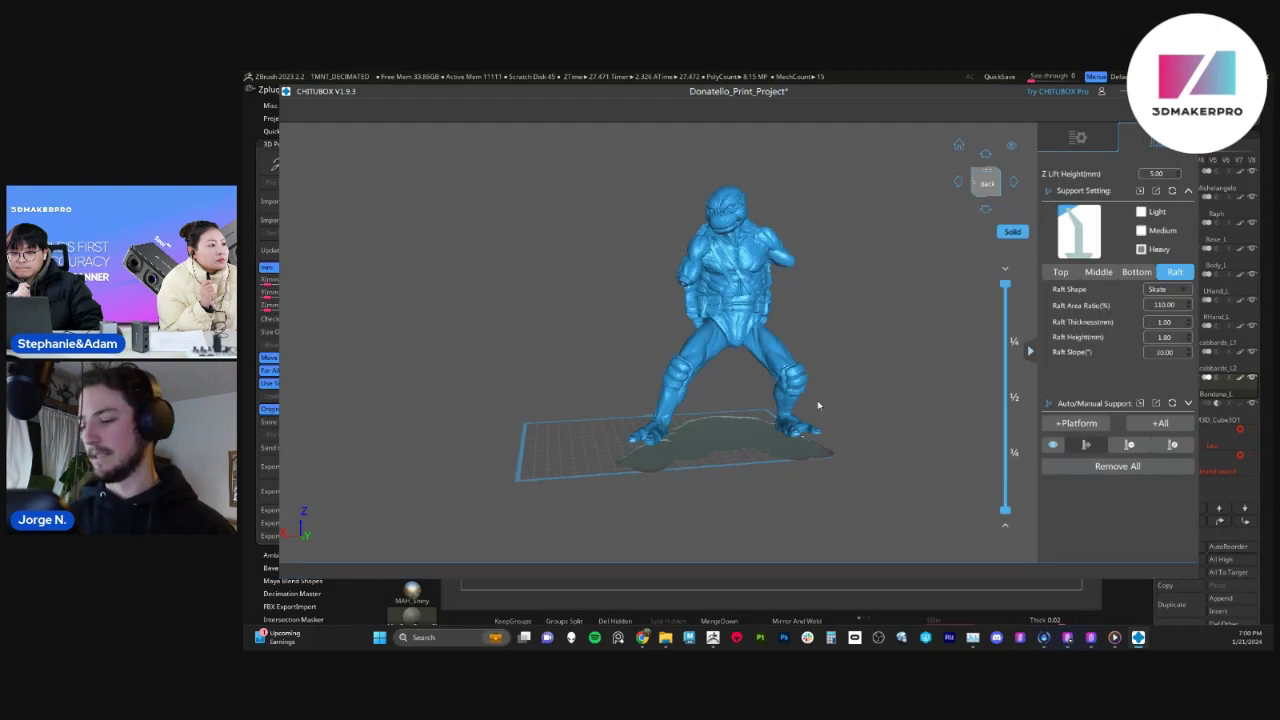
{"action": "left_click_drag", "start_coordinate": [900, 382], "coordinate": [690, 484]}
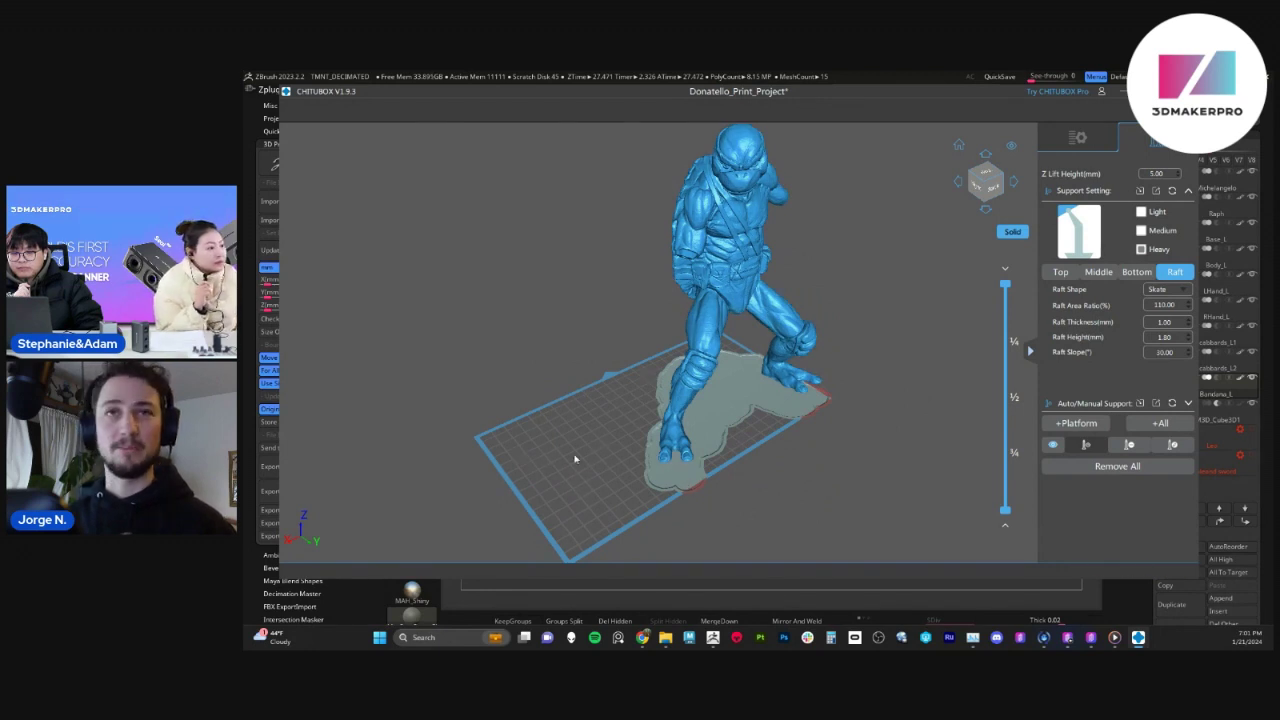
Set the raft shape back to None and generate automatic supports everywhere on the body
{"action": "left_click", "coordinate": [1170, 289]}
{"action": "left_click", "coordinate": [1160, 320]}
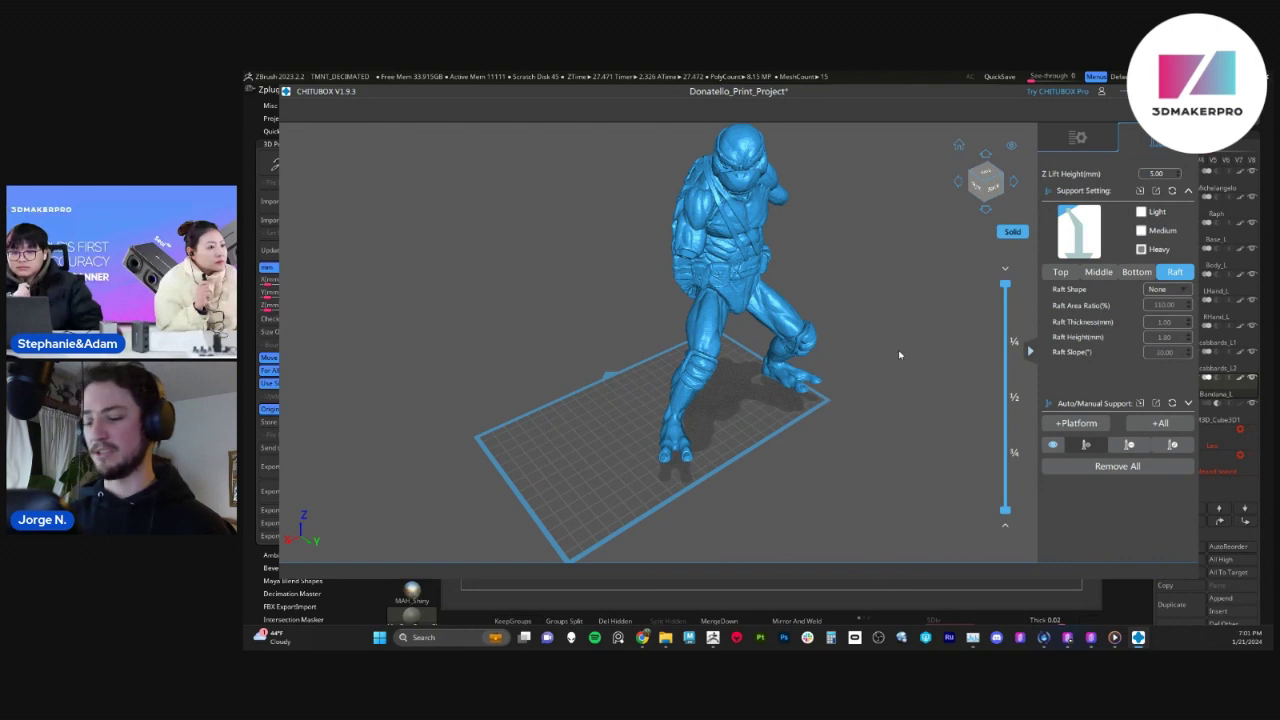
{"action": "right_click_drag", "start_coordinate": [899, 355], "coordinate": [857, 354]}
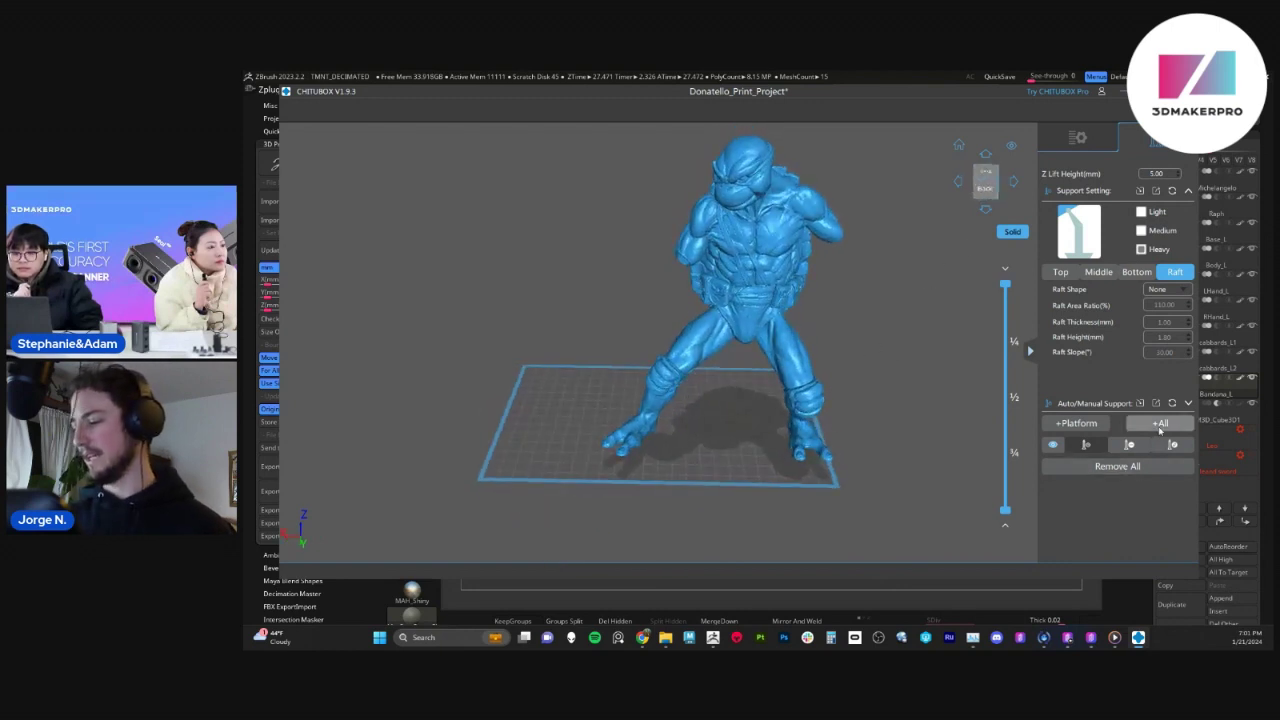
{"action": "left_click", "coordinate": [1160, 424]}
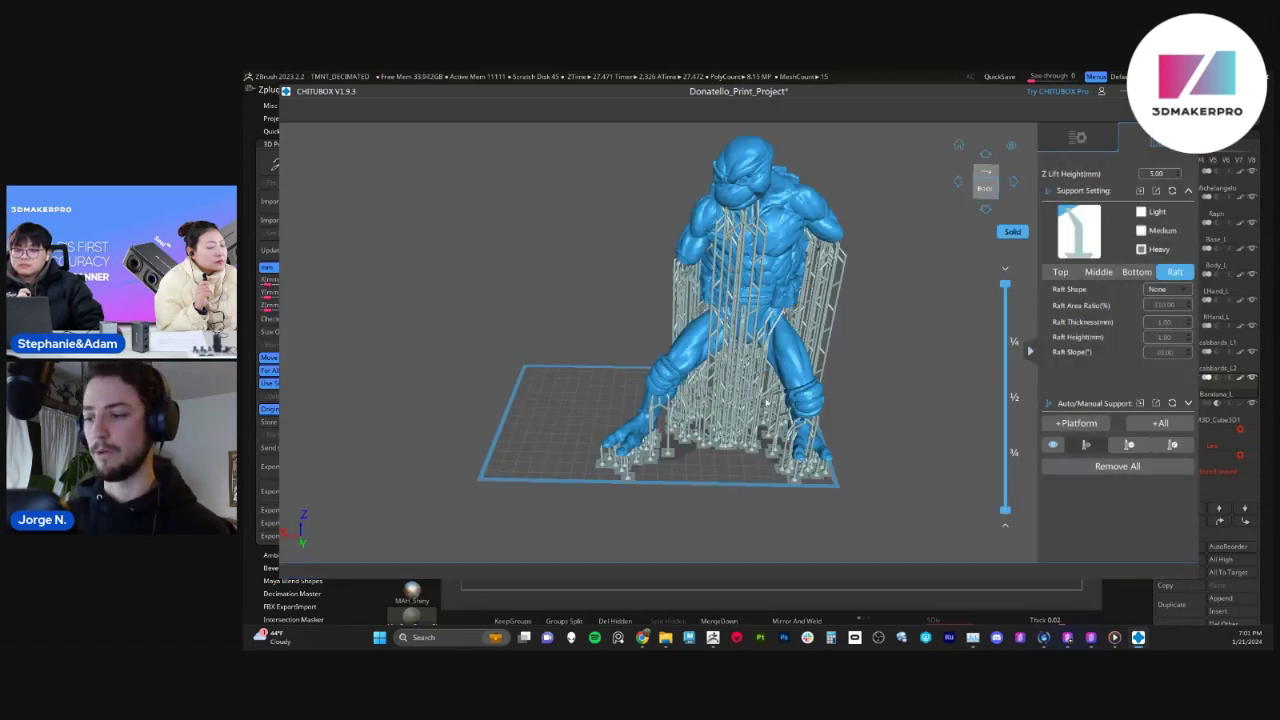
Add extra heavy supports by hand under the two toes of one foot
{"action": "right_click_drag", "start_coordinate": [884, 375], "coordinate": [926, 348]}
{"action": "left_click_drag", "start_coordinate": [926, 348], "coordinate": [812, 327]}
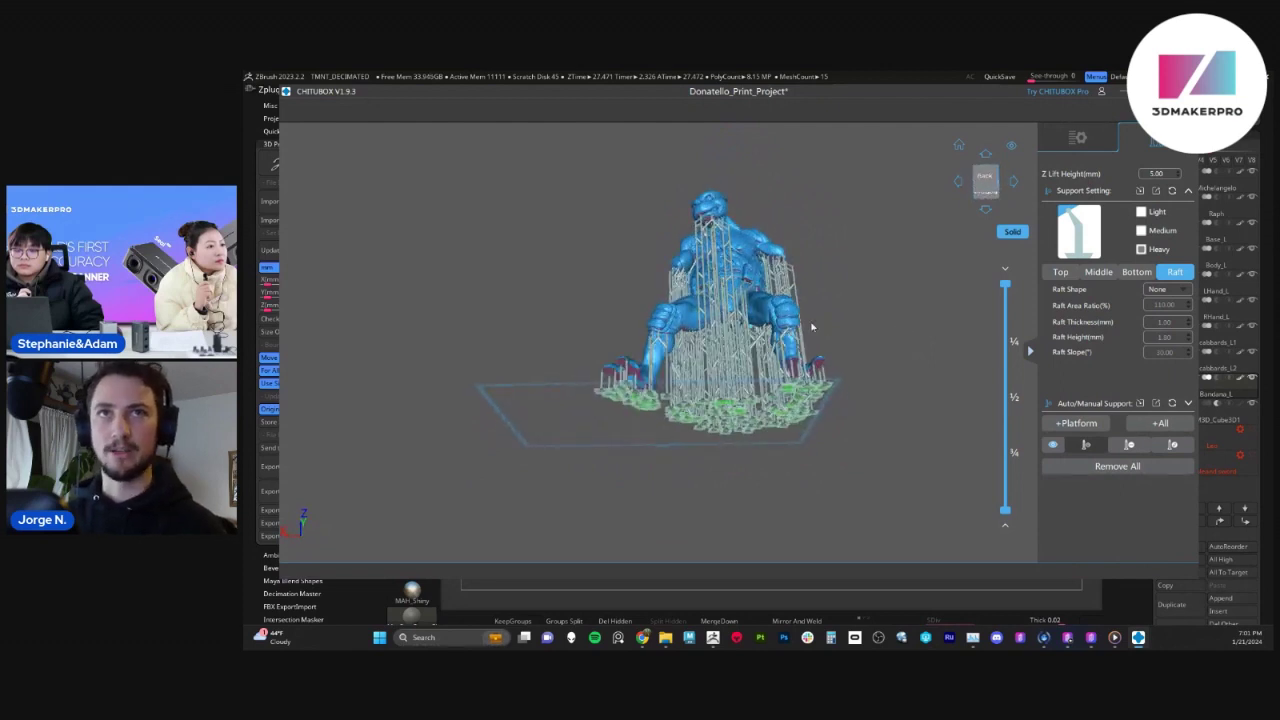
{"action": "scroll", "coordinate": [580, 357], "scroll_direction": "up", "scroll_amount": 4}
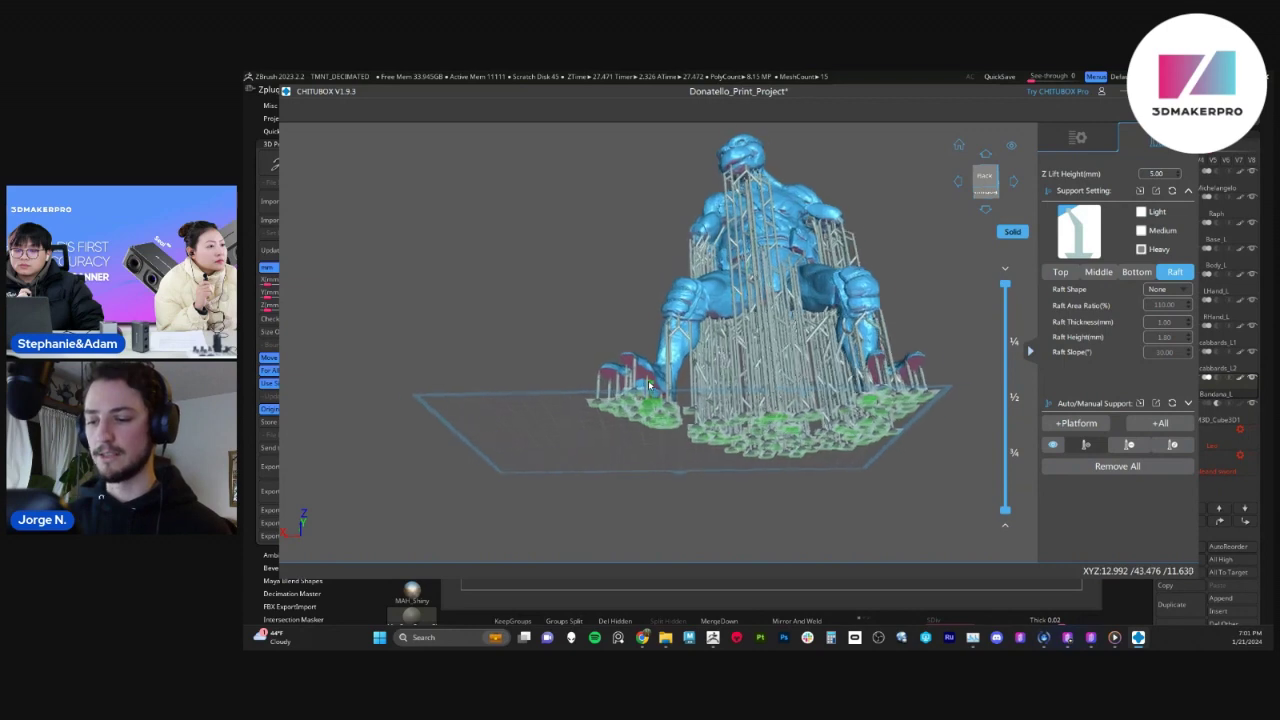
{"action": "scroll", "coordinate": [649, 385], "scroll_direction": "up", "scroll_amount": 5}
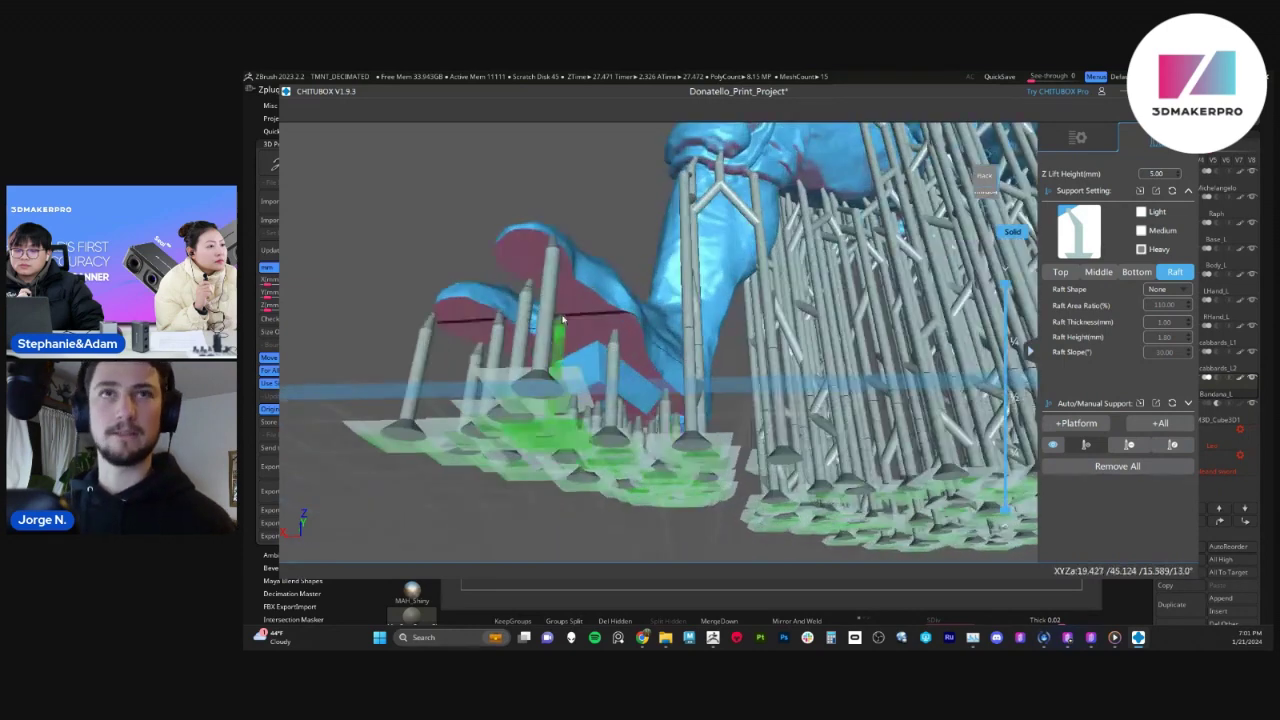
{"action": "scroll", "coordinate": [562, 319], "scroll_direction": "down", "scroll_amount": 3}
{"action": "right_click_drag", "start_coordinate": [446, 242], "coordinate": [467, 250]}
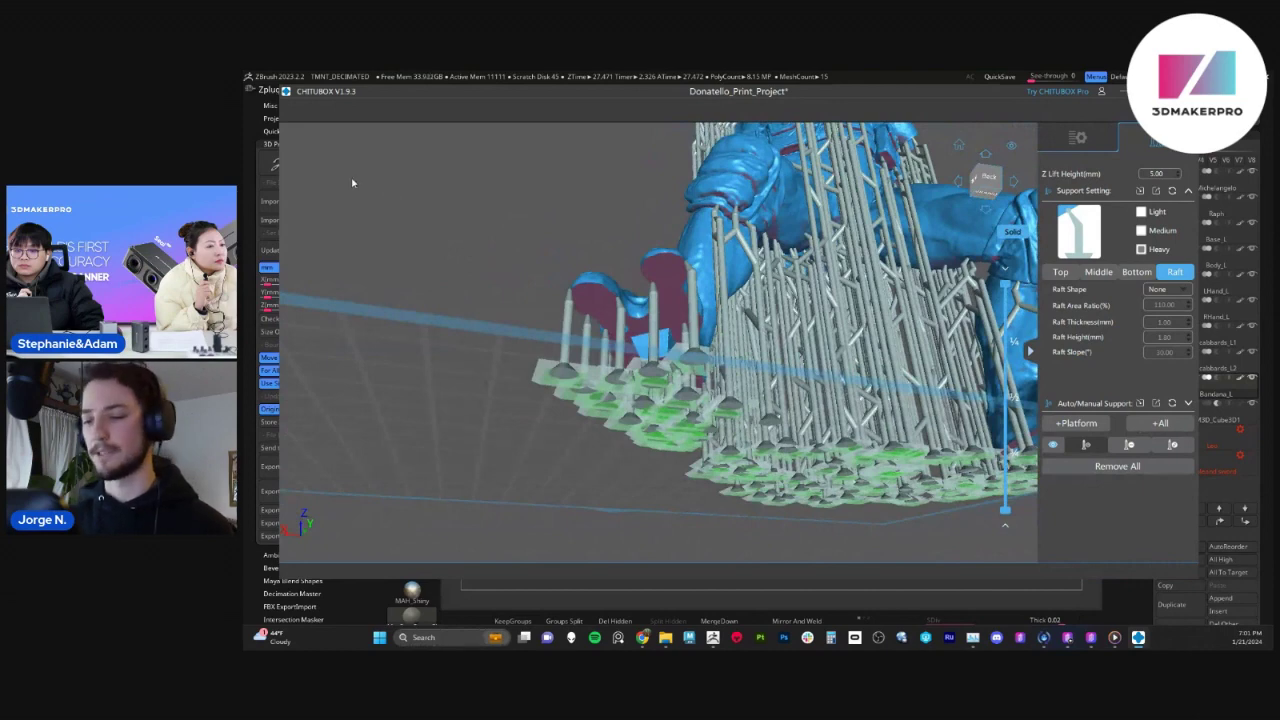
{"action": "left_click", "coordinate": [667, 258]}
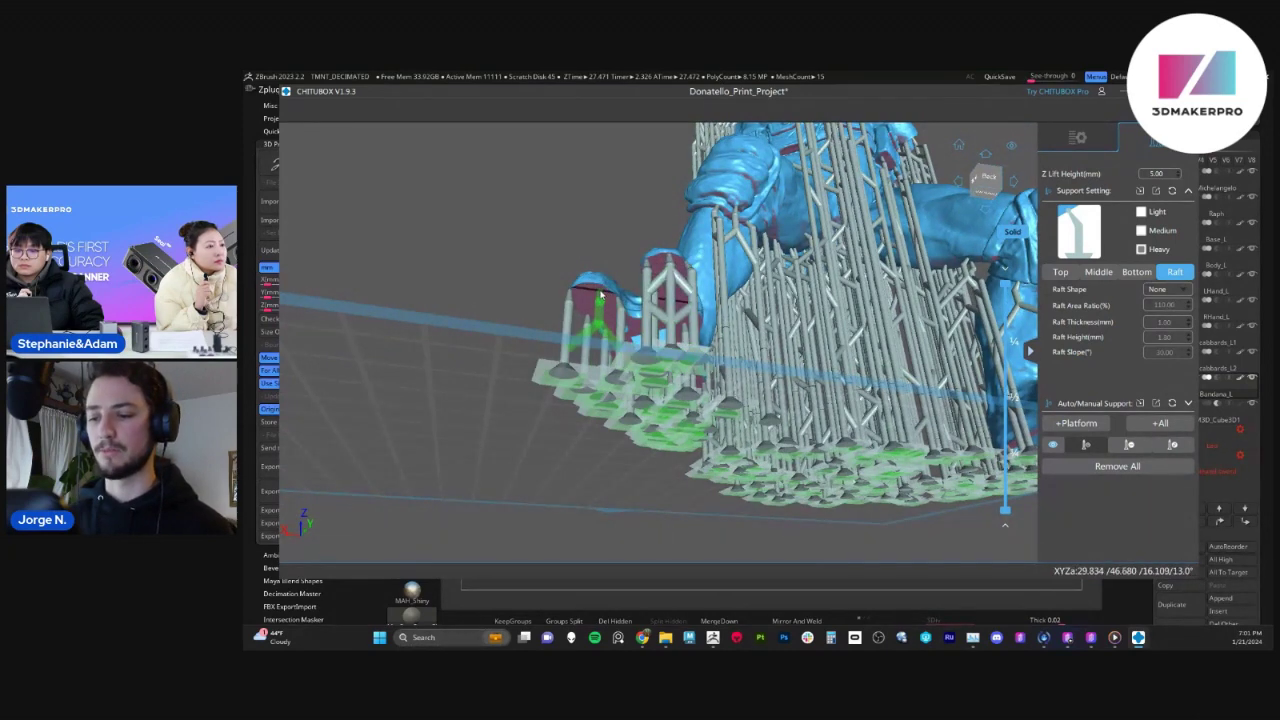
{"action": "left_click", "coordinate": [587, 289]}
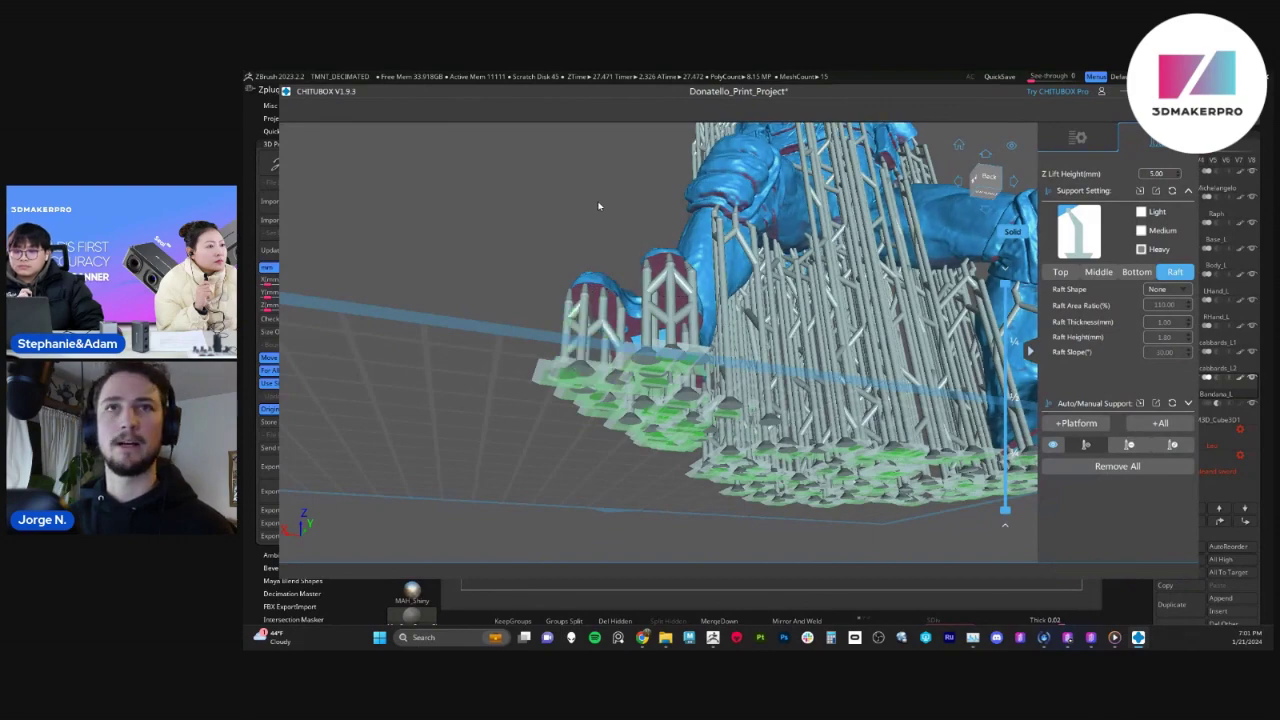
Examine the generated supports under the body's chin and arms from the side, front and above
{"action": "right_click_drag", "start_coordinate": [619, 177], "coordinate": [727, 188]}
{"action": "scroll", "coordinate": [728, 189], "scroll_direction": "down", "scroll_amount": 5}
{"action": "right_click_drag", "start_coordinate": [520, 329], "coordinate": [642, 298]}
{"action": "scroll", "coordinate": [643, 296], "scroll_direction": "up", "scroll_amount": 4}
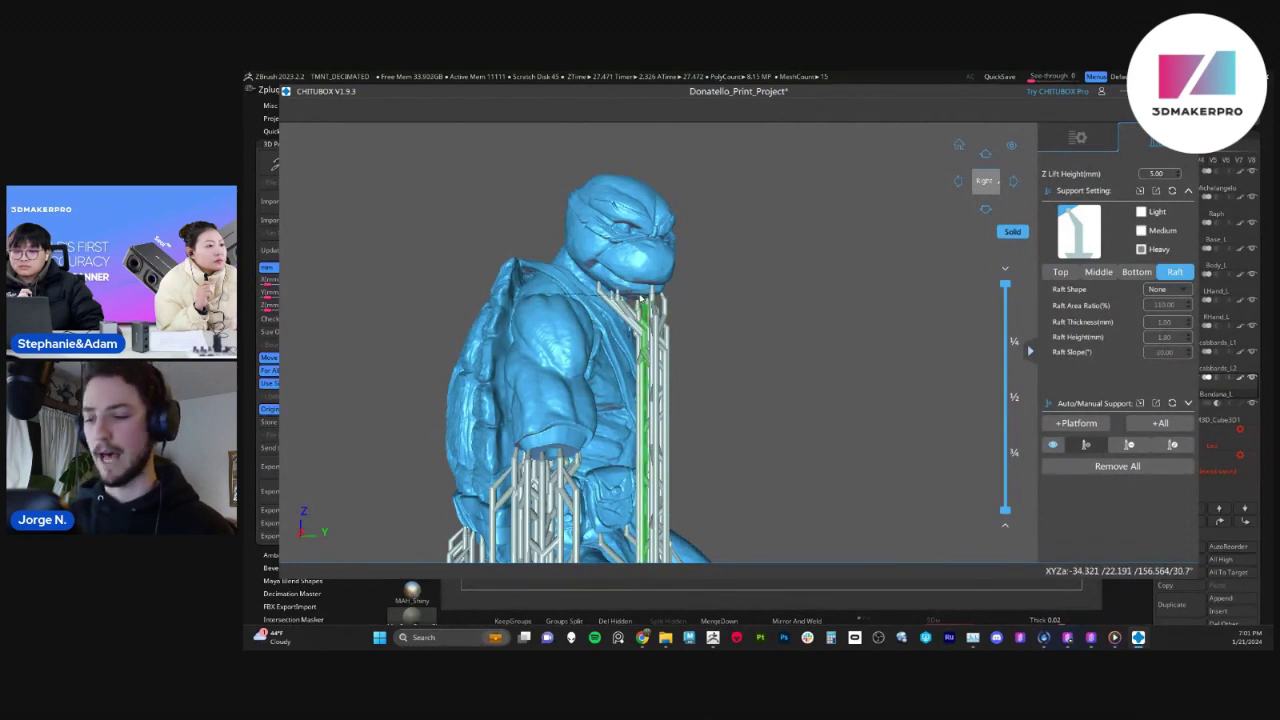
{"action": "right_click_drag", "start_coordinate": [723, 301], "coordinate": [636, 304]}
{"action": "scroll", "coordinate": [636, 304], "scroll_direction": "up", "scroll_amount": 4}
{"action": "scroll", "coordinate": [705, 256], "scroll_direction": "down", "scroll_amount": 3}
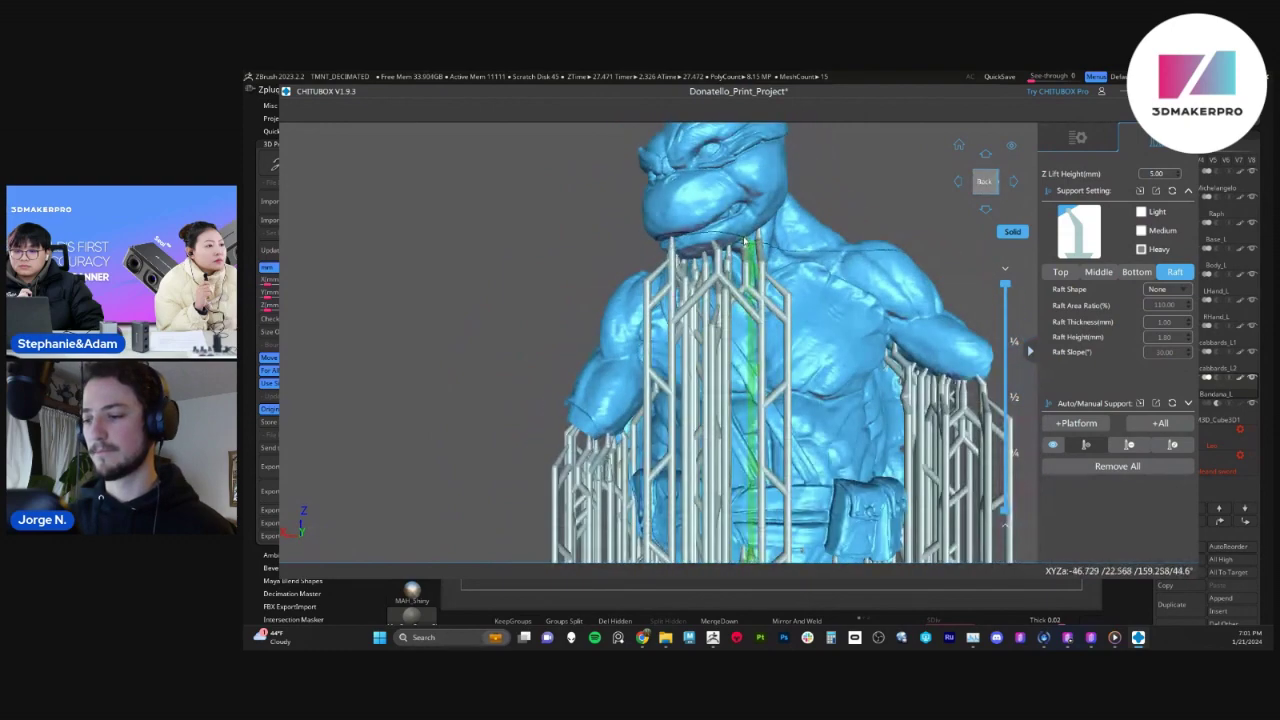
{"action": "scroll", "coordinate": [742, 240], "scroll_direction": "down", "scroll_amount": 2}
{"action": "right_click_drag", "start_coordinate": [645, 150], "coordinate": [606, 183]}
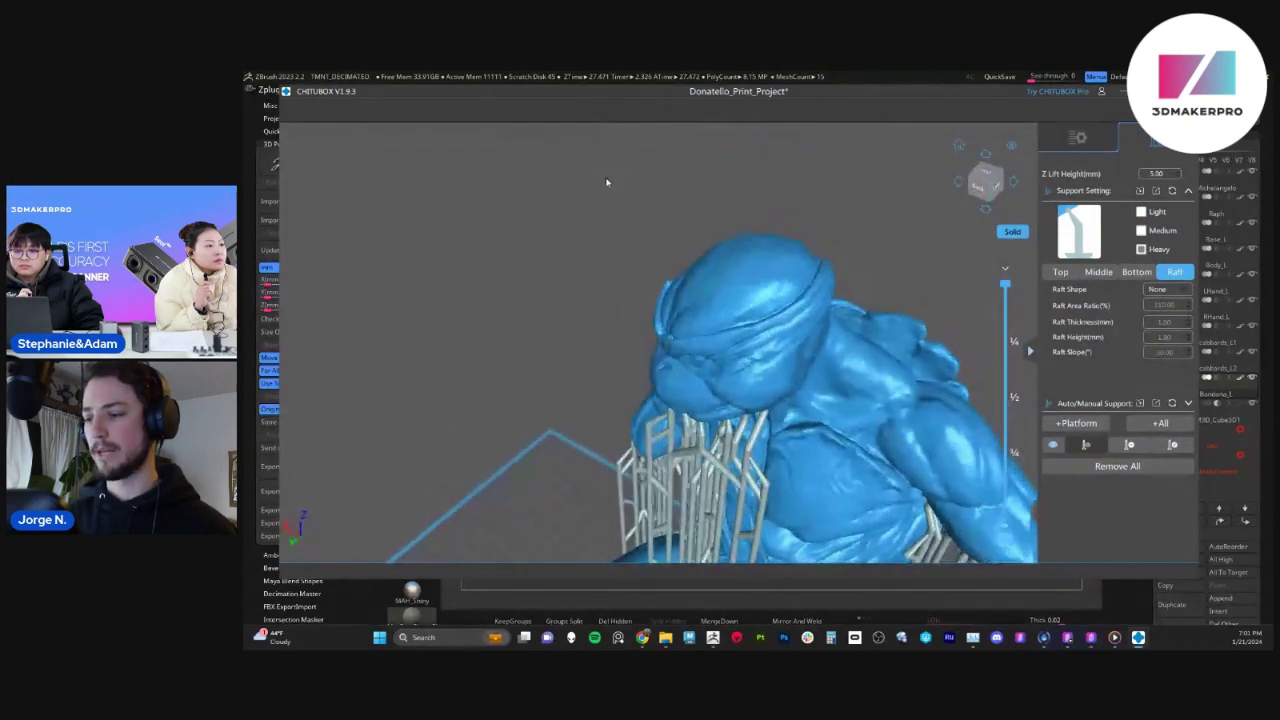
{"action": "middle_click_drag", "start_coordinate": [602, 290], "coordinate": [506, 146]}
{"action": "scroll", "coordinate": [602, 347], "scroll_direction": "down", "scroll_amount": 3}
{"action": "middle_click_drag", "start_coordinate": [675, 250], "coordinate": [623, 162]}
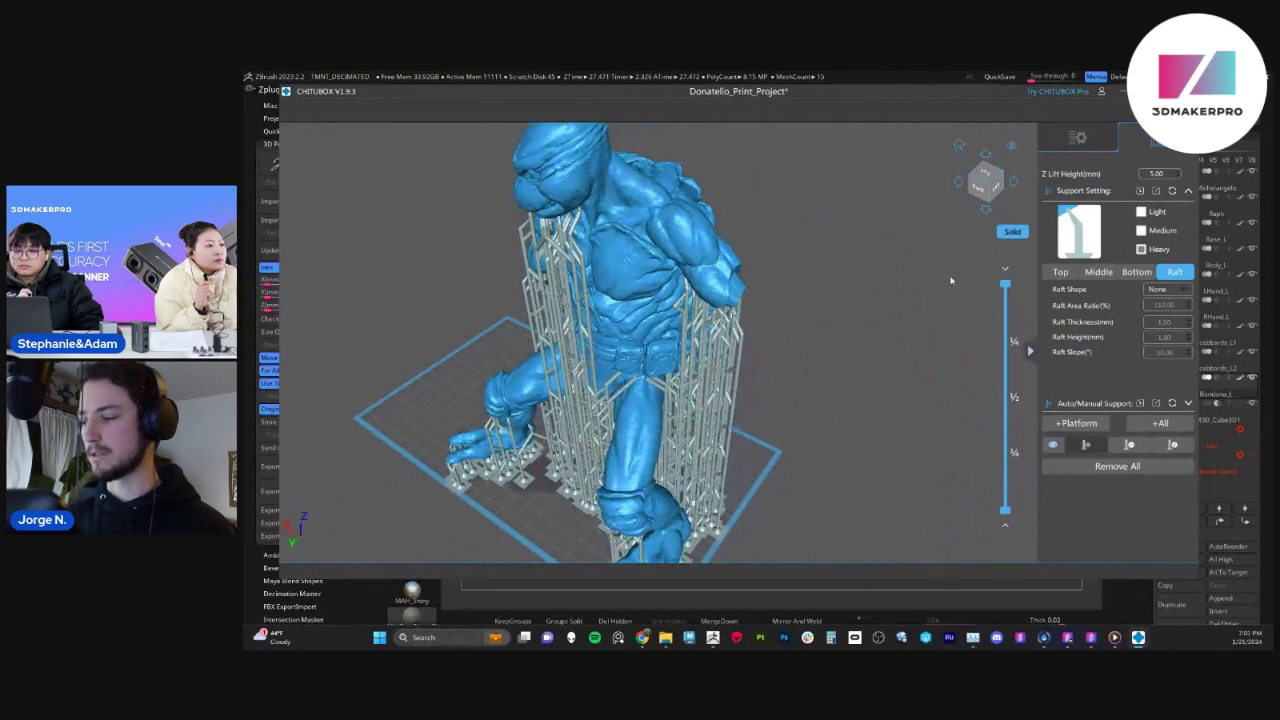
Inspect the supports inside the hollow legs and torso in layer preview cuts at about 72.7 mm and 134.3 mm
{"action": "left_click_drag", "start_coordinate": [1006, 285], "coordinate": [997, 426]}
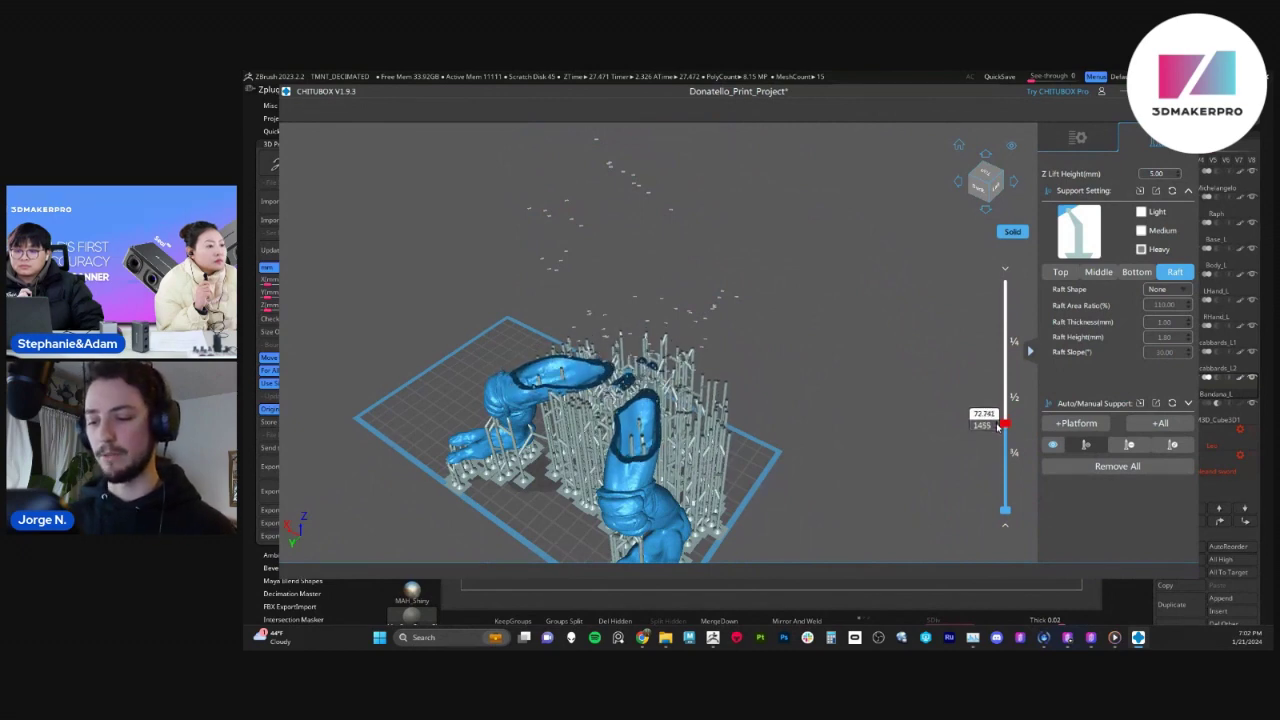
{"action": "scroll", "coordinate": [565, 398], "scroll_direction": "up", "scroll_amount": 5}
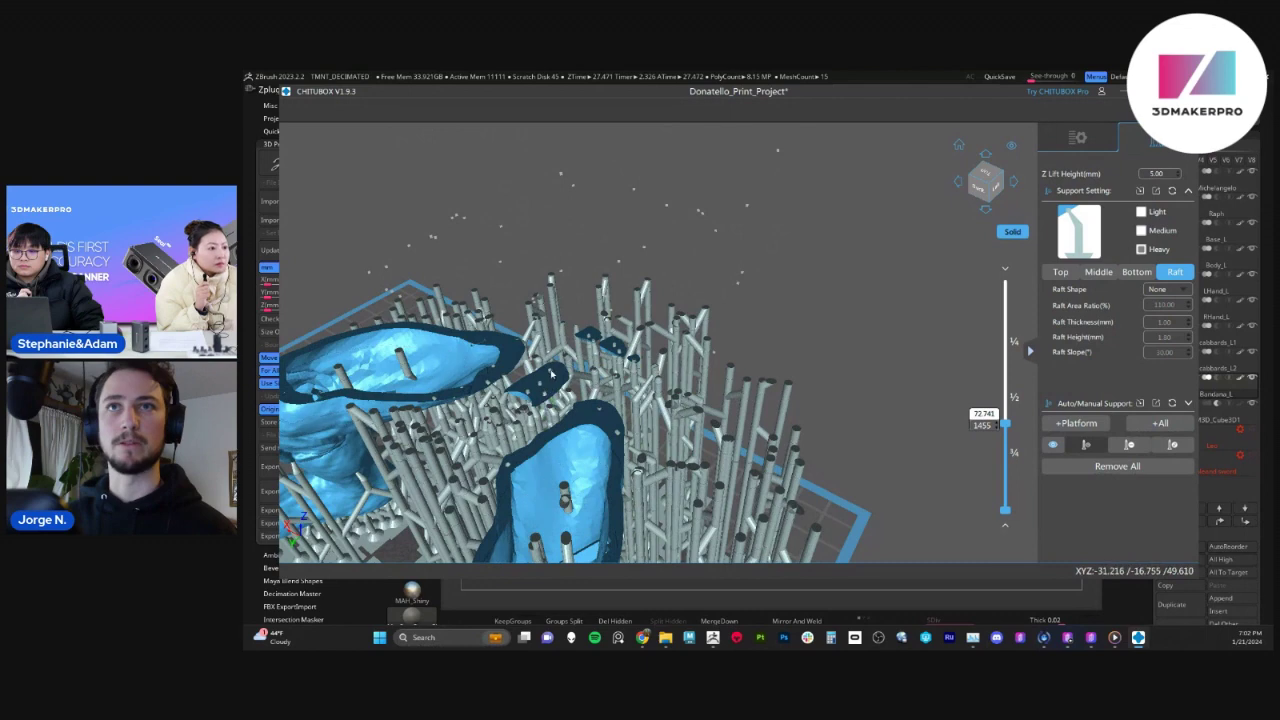
{"action": "left_click_drag", "start_coordinate": [1004, 424], "coordinate": [1006, 350]}
{"action": "scroll", "coordinate": [860, 385], "scroll_direction": "down", "scroll_amount": 5}
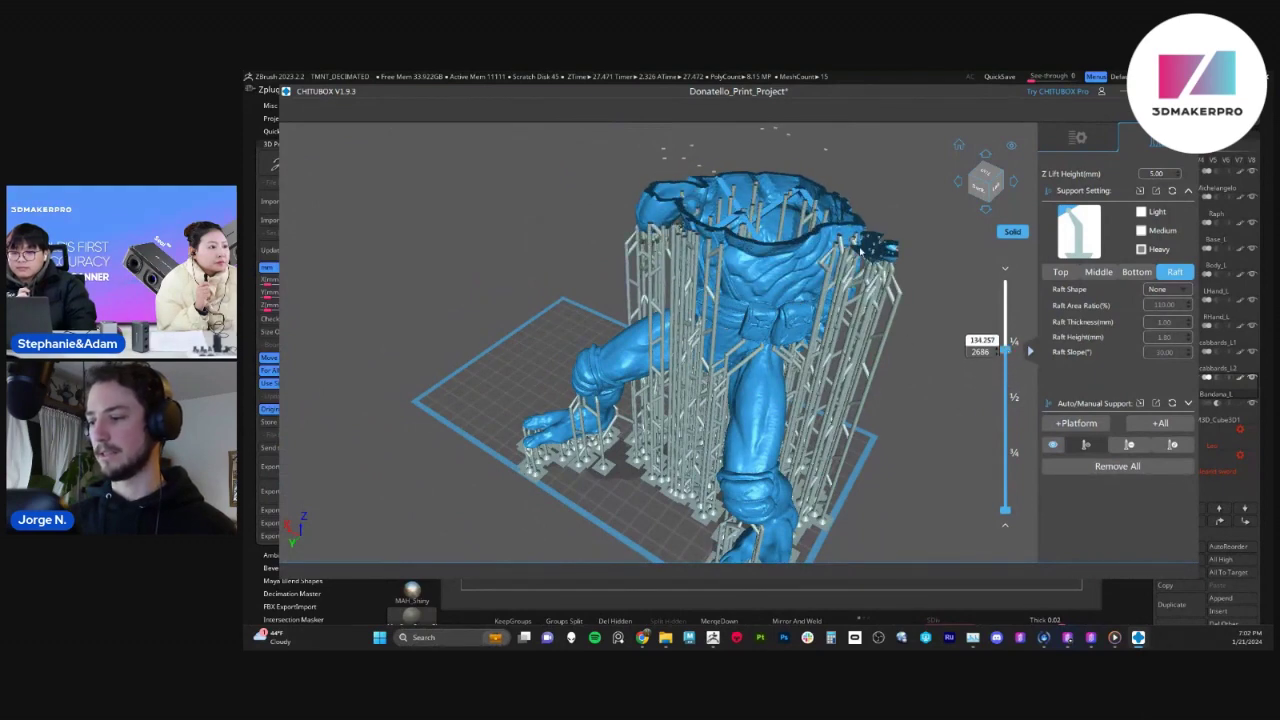
{"action": "right_click_drag", "start_coordinate": [577, 246], "coordinate": [799, 245]}
{"action": "middle_click_drag", "start_coordinate": [799, 245], "coordinate": [757, 320]}
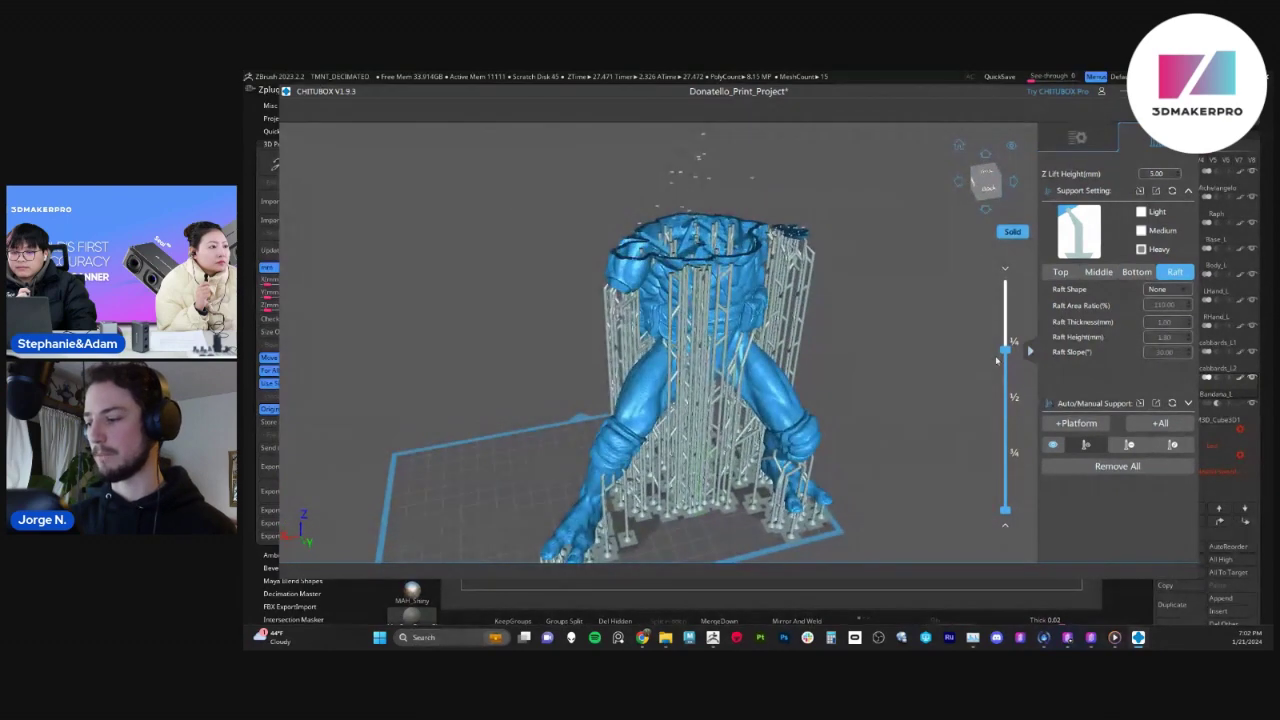
Examine a higher layer cut through the chin and shoulders from above and from the side, then restore the full height
{"action": "left_click_drag", "start_coordinate": [1006, 350], "coordinate": [1005, 322]}
{"action": "right_click_drag", "start_coordinate": [872, 206], "coordinate": [843, 265]}
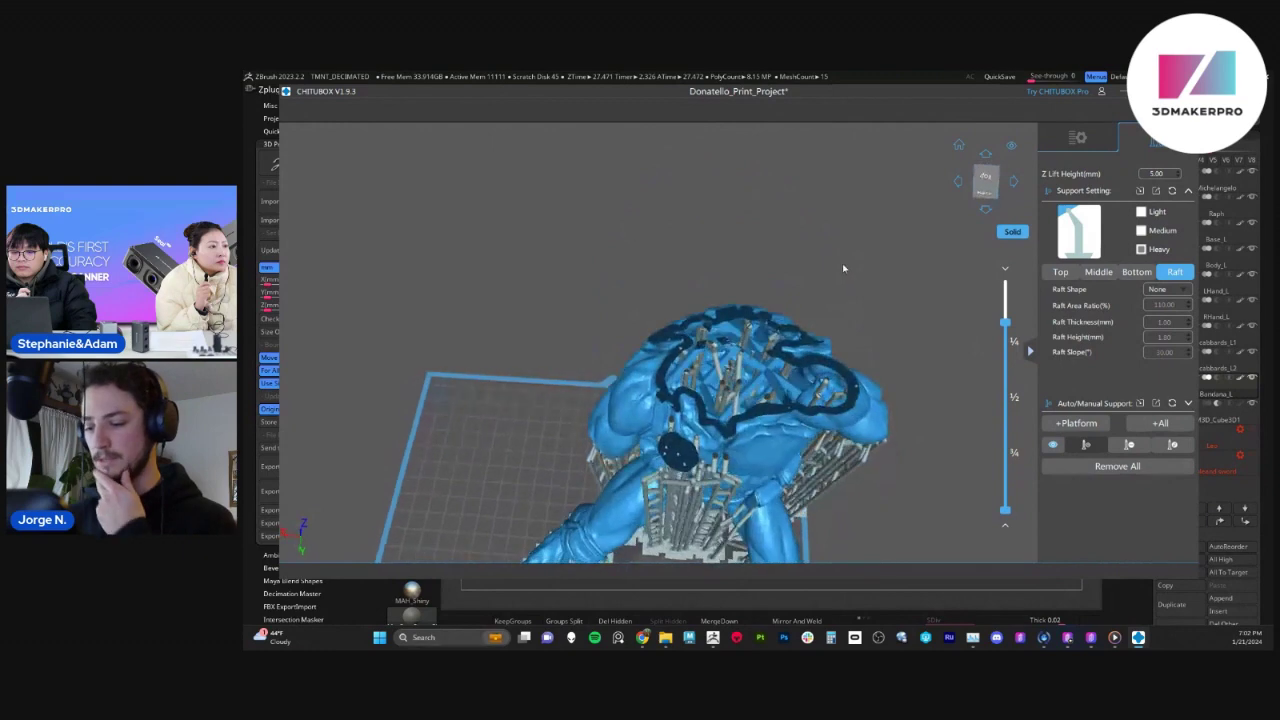
{"action": "scroll", "coordinate": [687, 449], "scroll_direction": "up", "scroll_amount": 3}
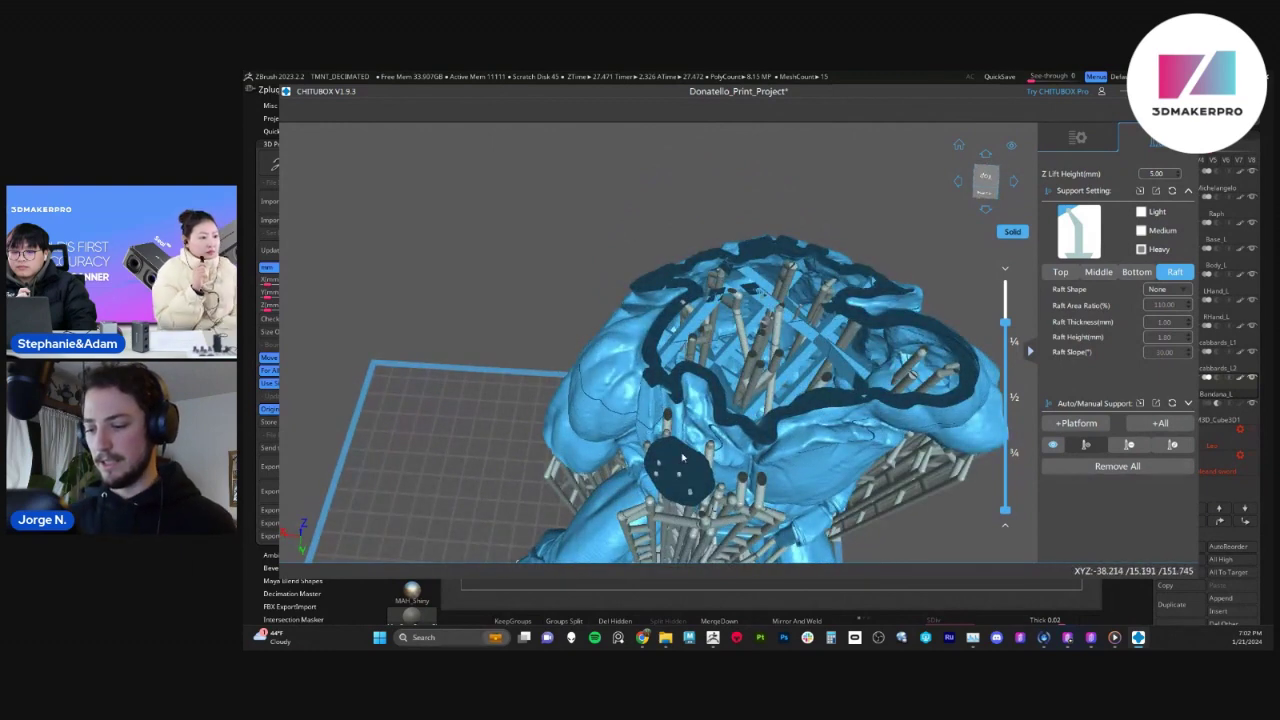
{"action": "left_click_drag", "start_coordinate": [683, 461], "coordinate": [619, 125]}
{"action": "middle_click_drag", "start_coordinate": [667, 254], "coordinate": [654, 327]}
{"action": "scroll", "coordinate": [669, 237], "scroll_direction": "up", "scroll_amount": 3}
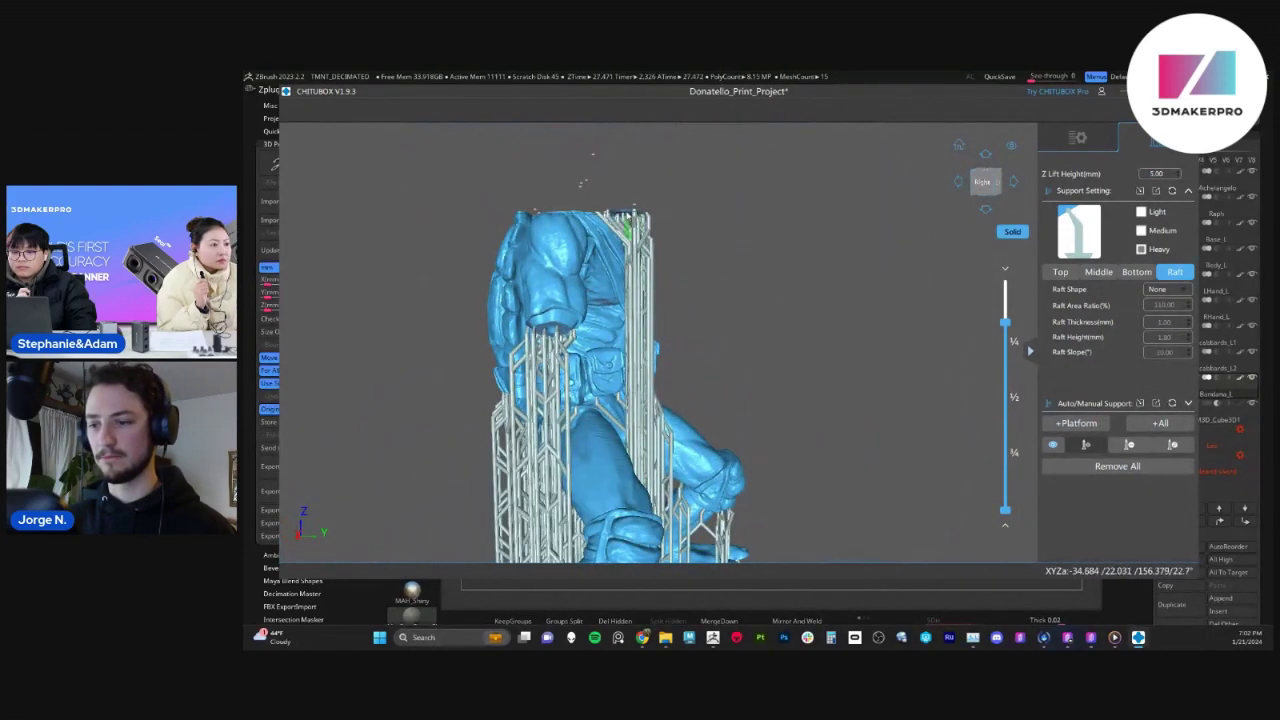
{"action": "scroll", "coordinate": [876, 347], "scroll_direction": "down", "scroll_amount": 3}
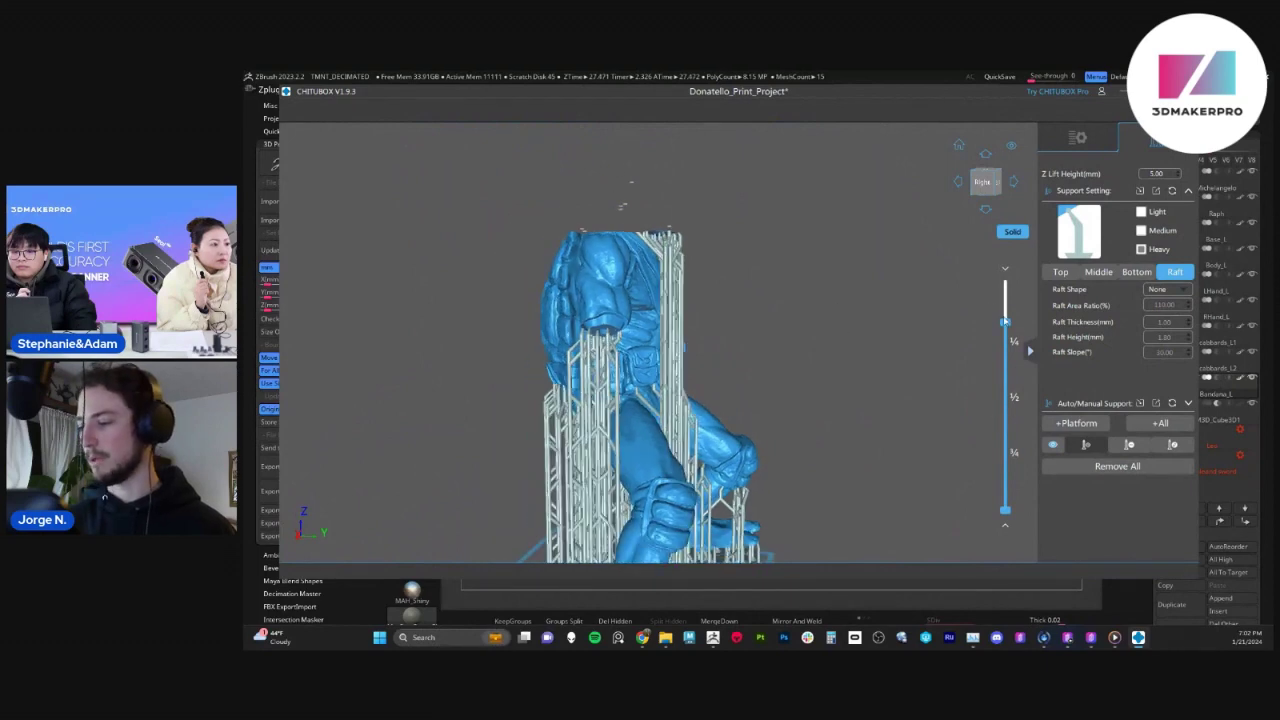
{"action": "left_click_drag", "start_coordinate": [1005, 322], "coordinate": [1005, 284]}
Review the fully supported body from the front, then leave support editing and view all the parts on the plate
{"action": "left_click_drag", "start_coordinate": [877, 277], "coordinate": [782, 299]}
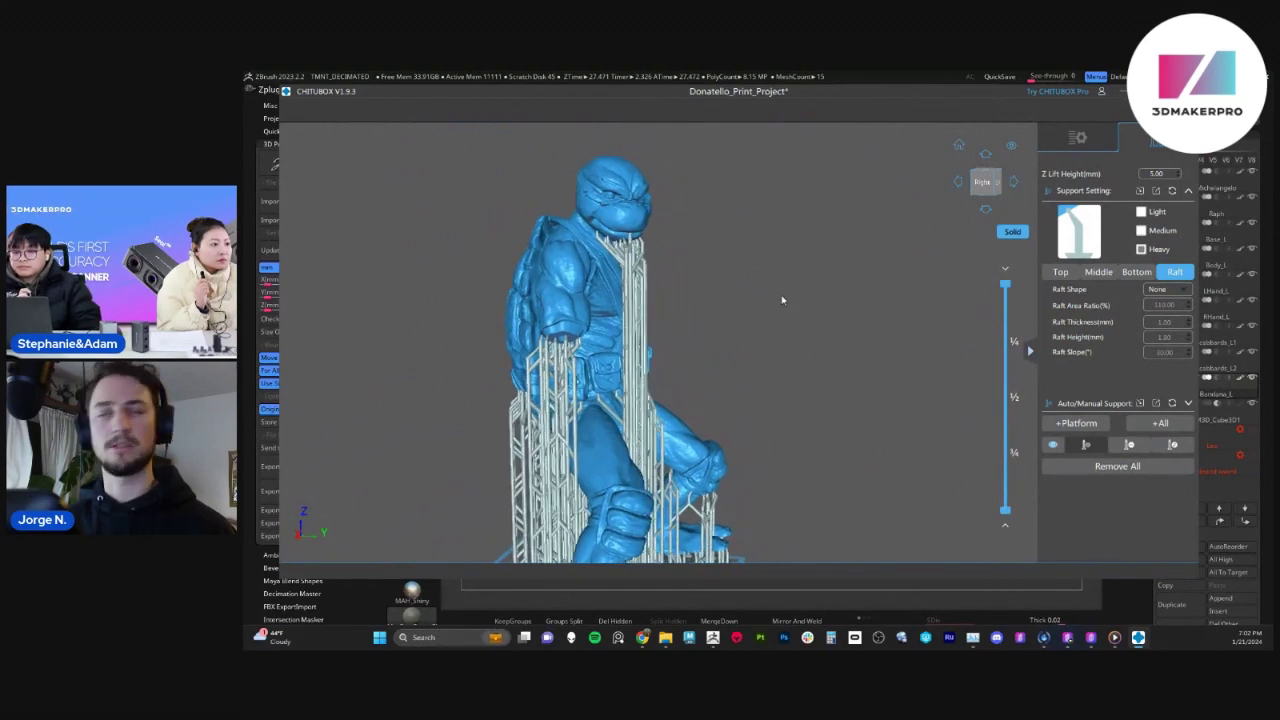
{"action": "right_click_drag", "start_coordinate": [784, 298], "coordinate": [720, 313]}
{"action": "scroll", "coordinate": [718, 314], "scroll_direction": "up", "scroll_amount": 4}
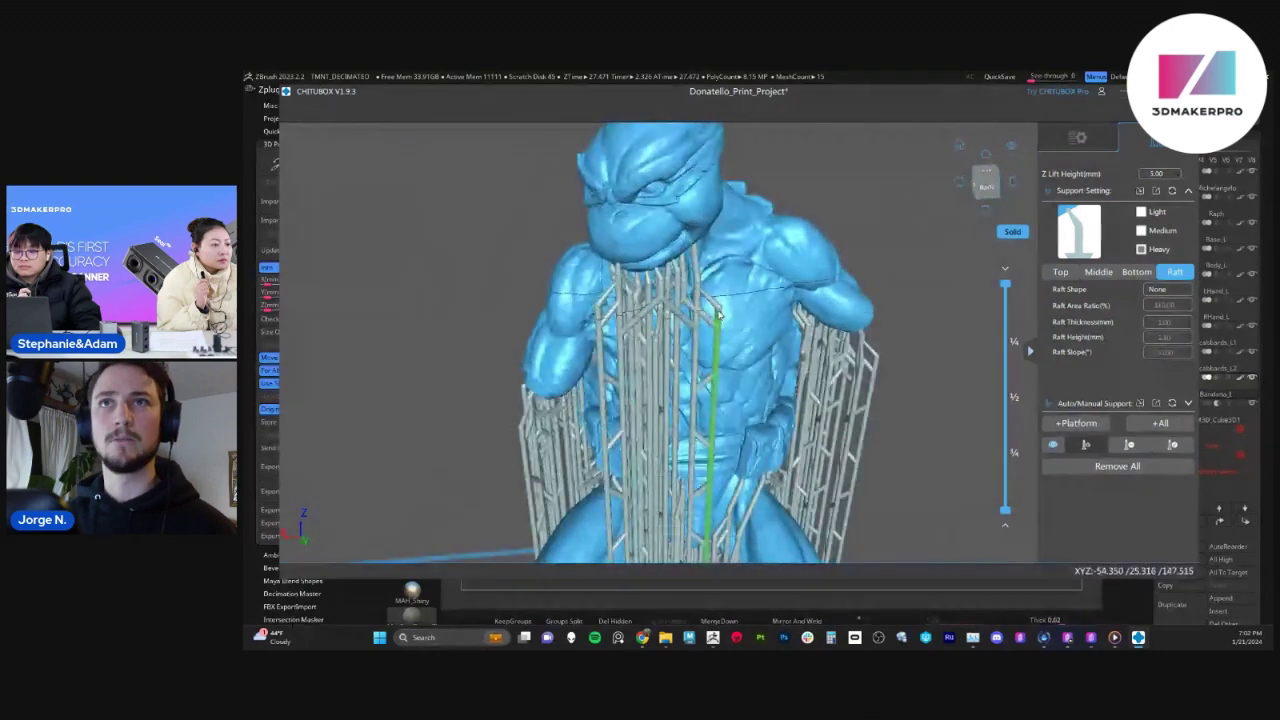
{"action": "scroll", "coordinate": [718, 315], "scroll_direction": "down", "scroll_amount": 2}
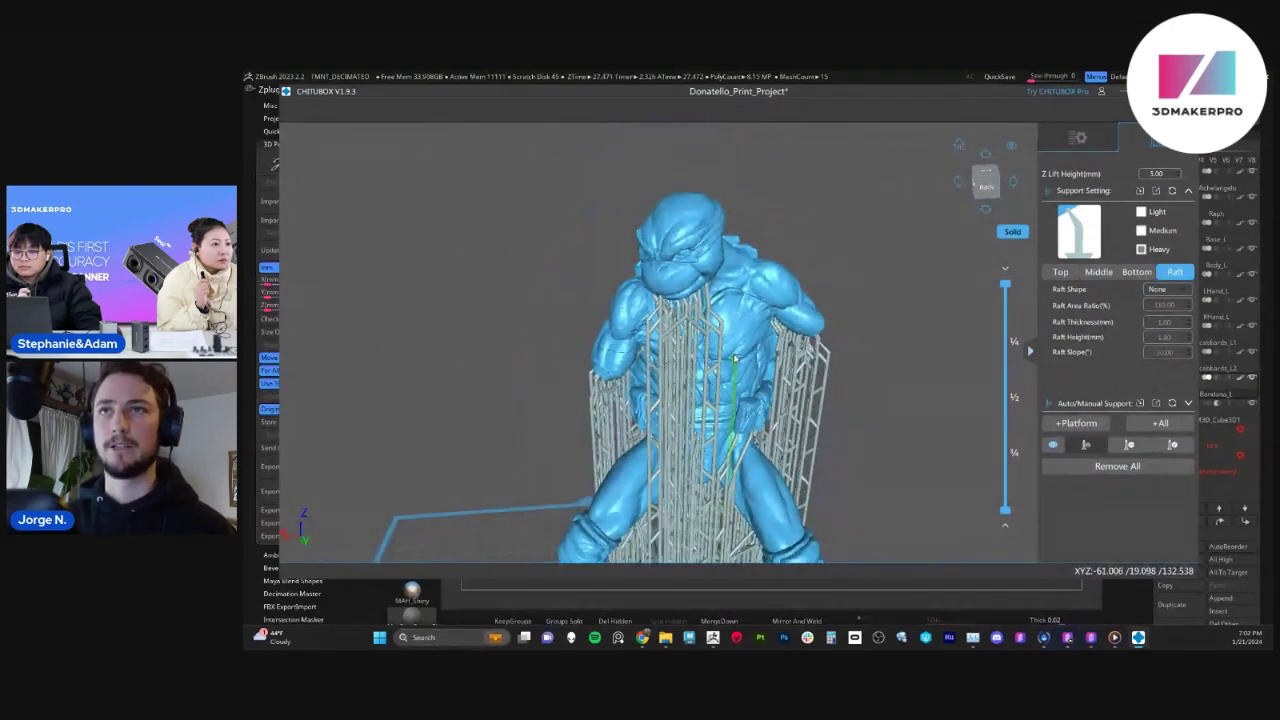
{"action": "scroll", "coordinate": [737, 357], "scroll_direction": "down", "scroll_amount": 2}
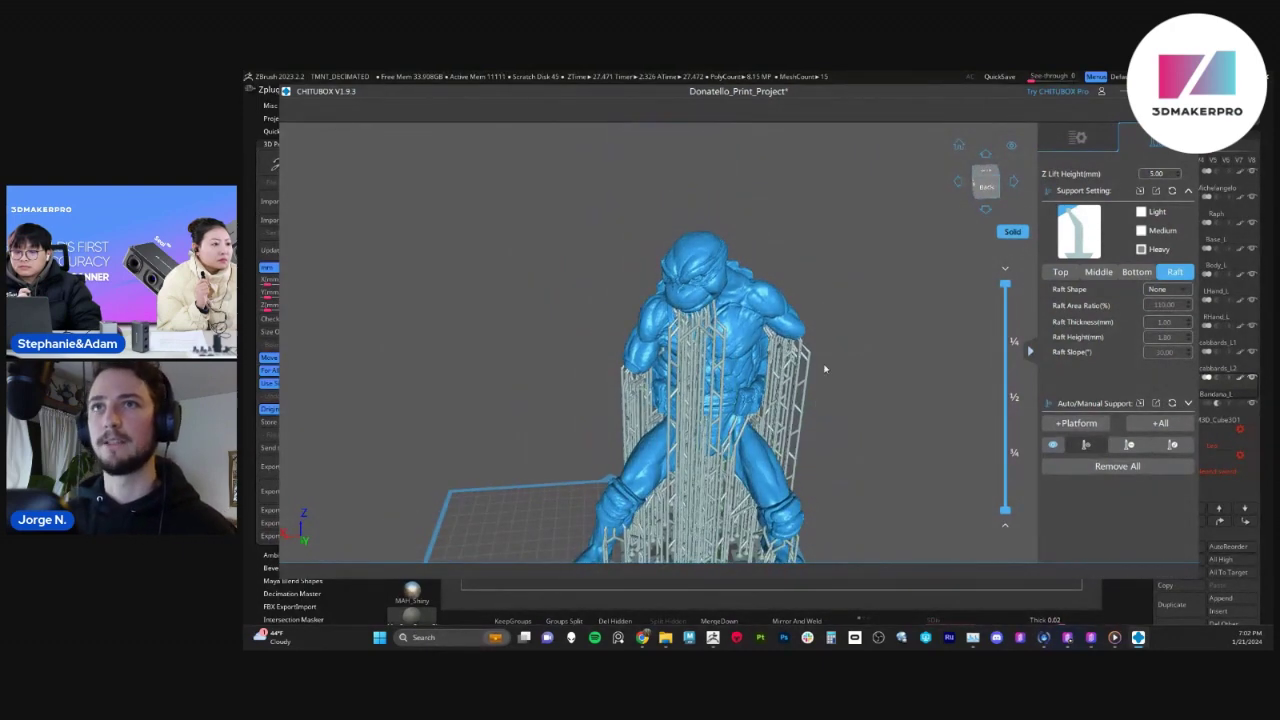
{"action": "middle_click_drag", "start_coordinate": [824, 367], "coordinate": [824, 255]}
{"action": "scroll", "coordinate": [847, 382], "scroll_direction": "down", "scroll_amount": 1}
{"action": "left_click_drag", "start_coordinate": [846, 385], "coordinate": [1027, 402]}
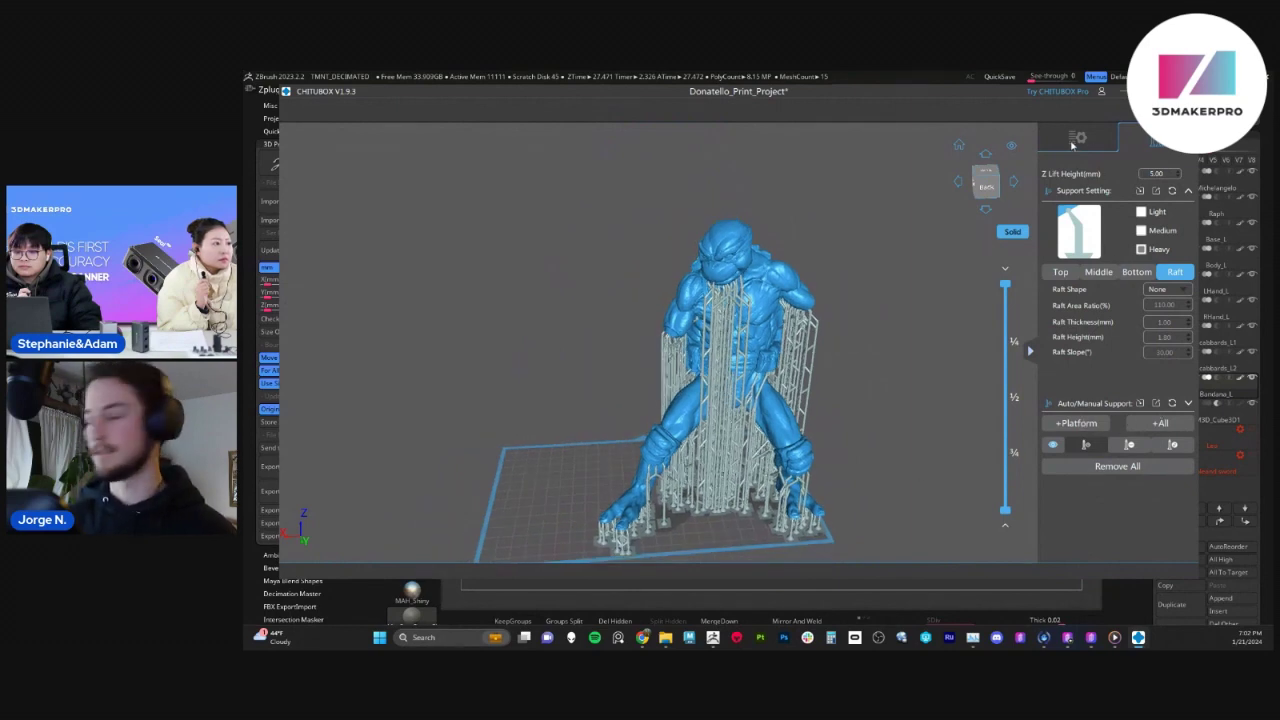
{"action": "left_click", "coordinate": [1072, 146]}
{"action": "left_click_drag", "start_coordinate": [873, 306], "coordinate": [877, 266]}
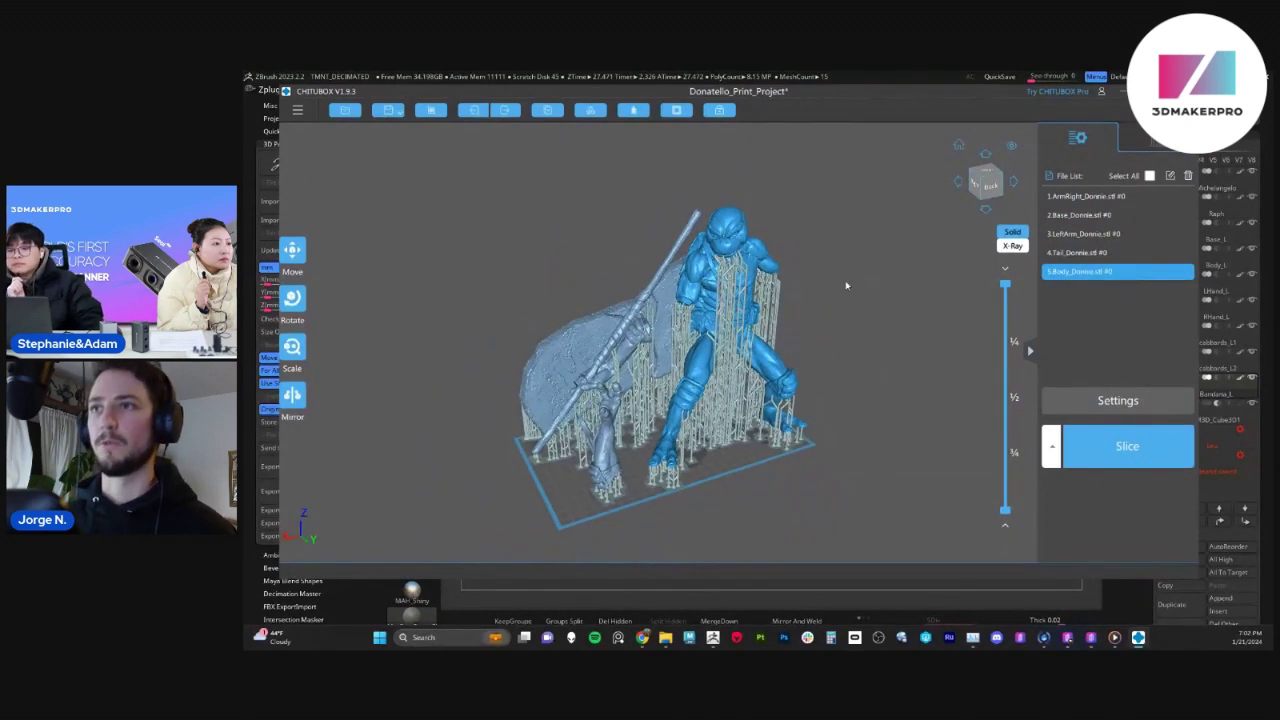